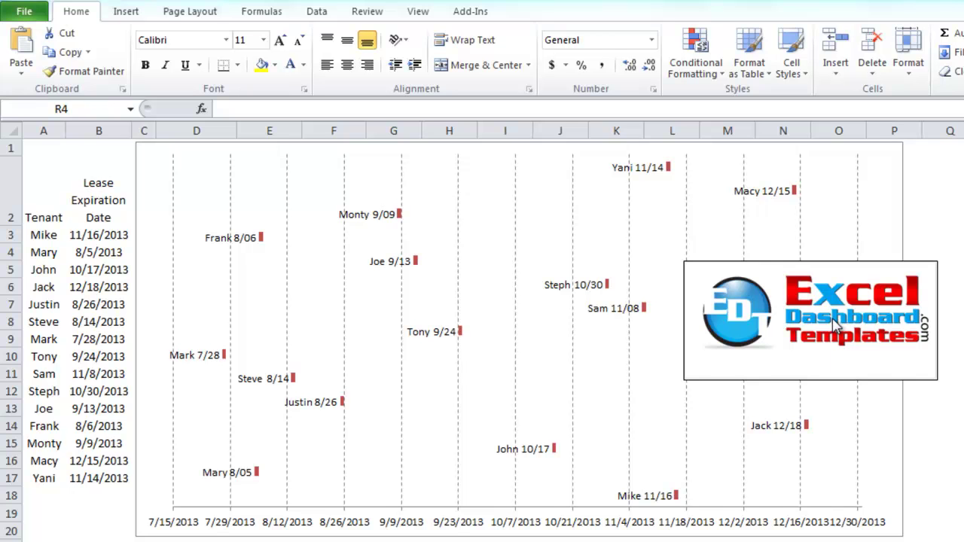
Examine the finished lease expiration timeline chart and the source table of tenants and expiration dates.
left_click(833, 320)
left_click(809, 362)
left_click(876, 359)
left_click(53, 192)
left_click_drag(53, 192, 82, 469)
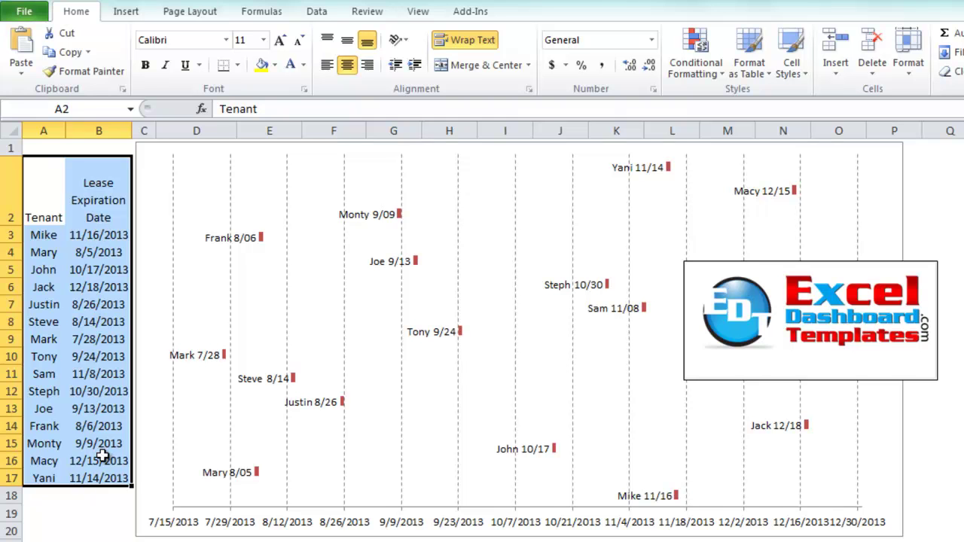
left_click(93, 238)
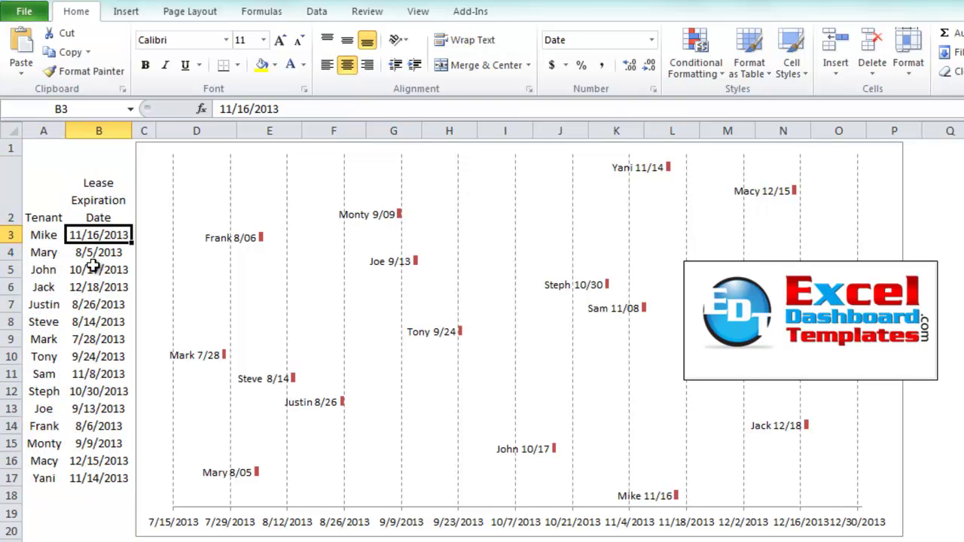
left_click(93, 269)
left_click_drag(52, 304, 85, 372)
left_click(91, 426)
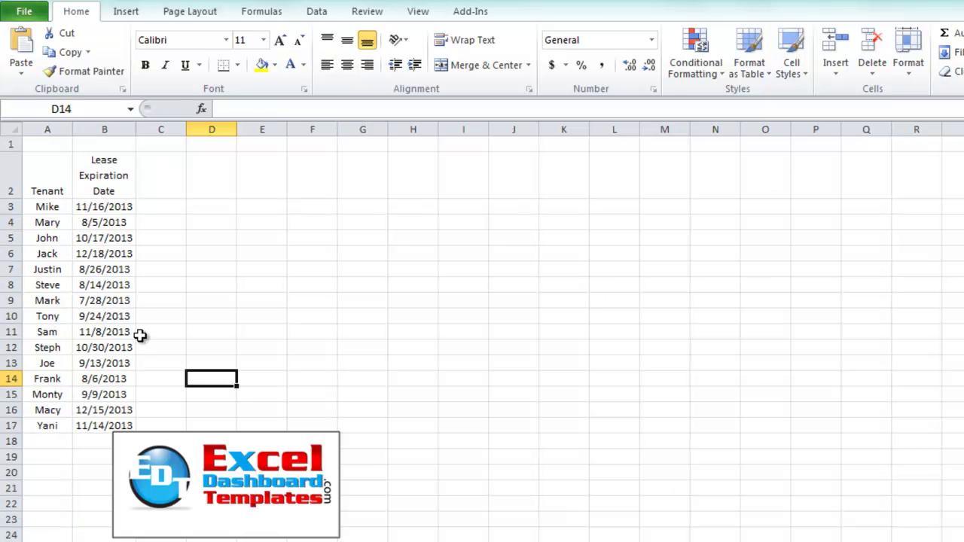
left_click(142, 270)
left_click_drag(54, 167, 121, 427)
left_click(47, 205)
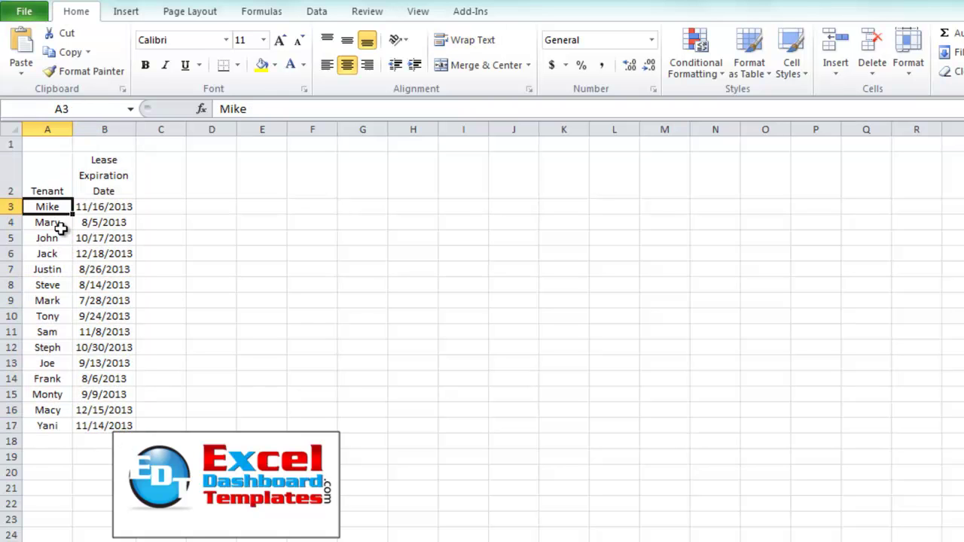
left_click(110, 208)
Enter the column heading "Tenant + Exp Date" in cell D2.
left_click(167, 195)
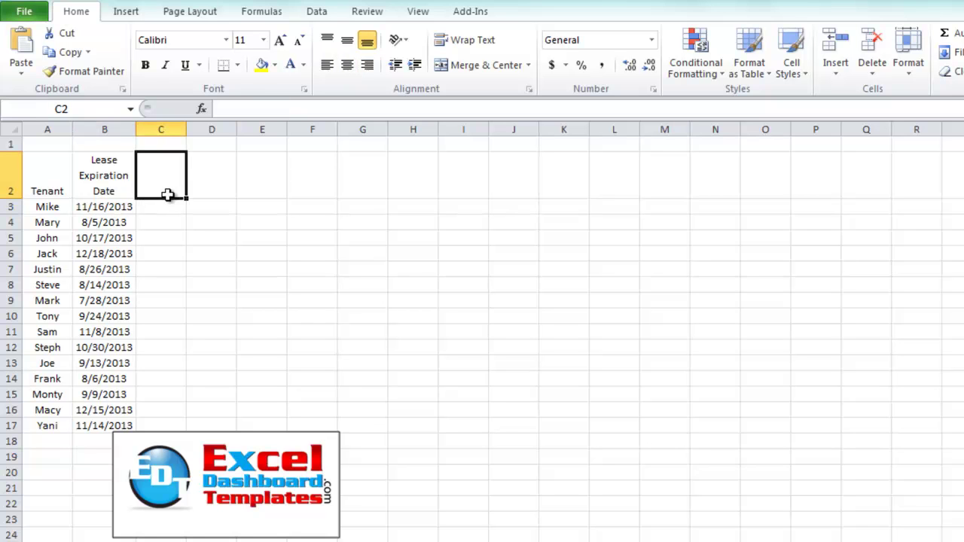
key("Right")
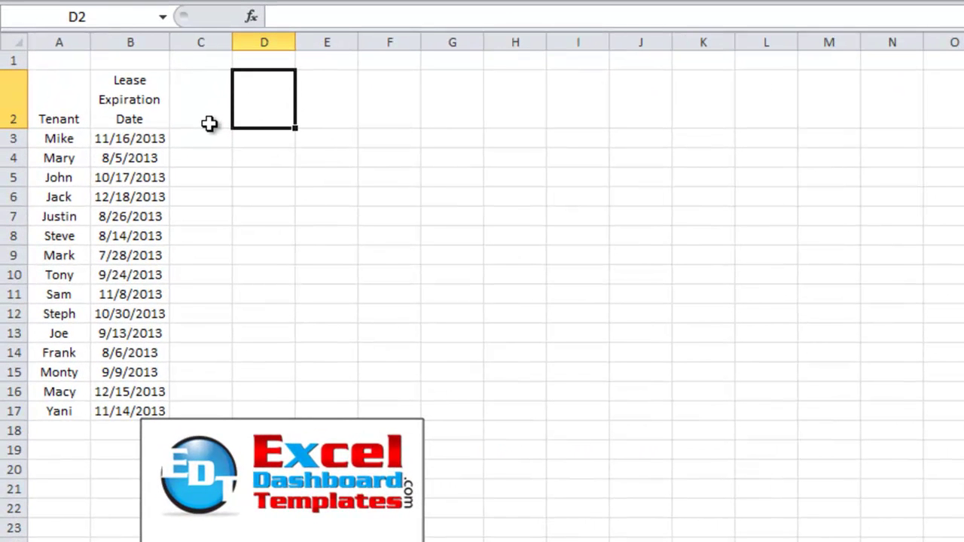
type("Tenant")
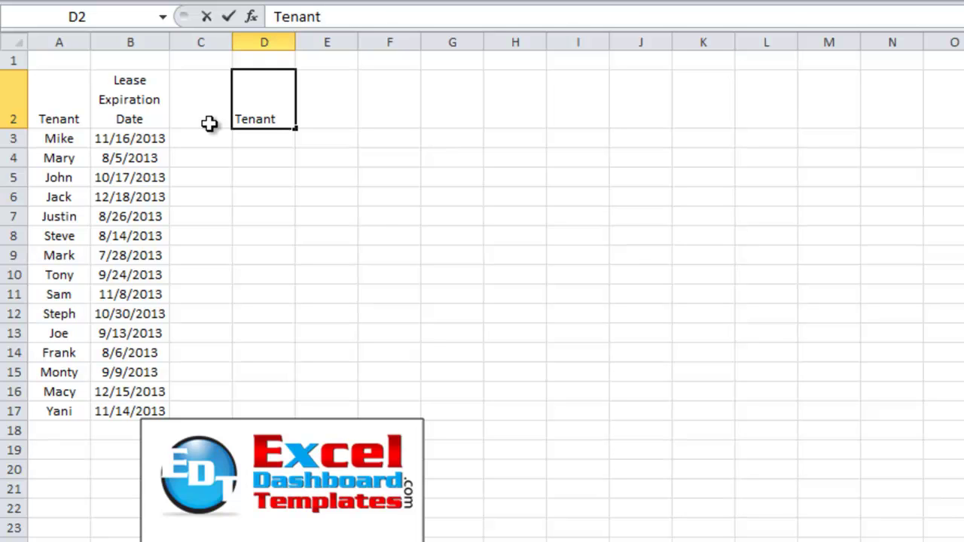
type(" + Ex")
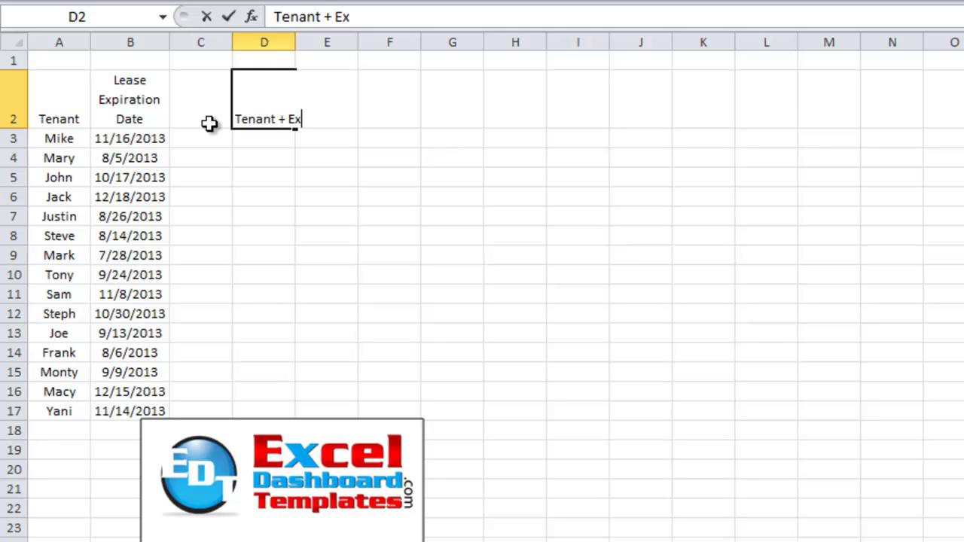
type("p Date")
key("Return")
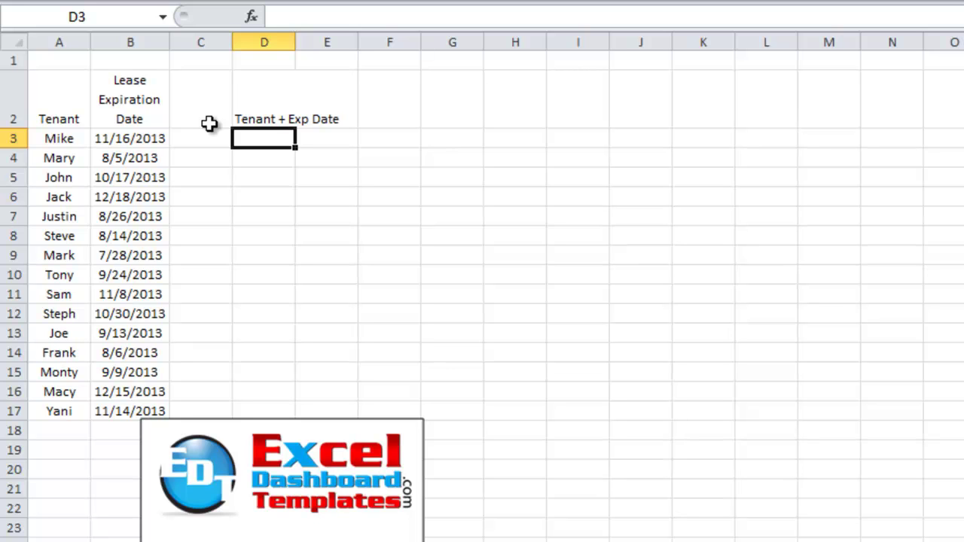
Start a concatenation formula in D3 with =A3& to bring in the first tenant's name.
type("=")
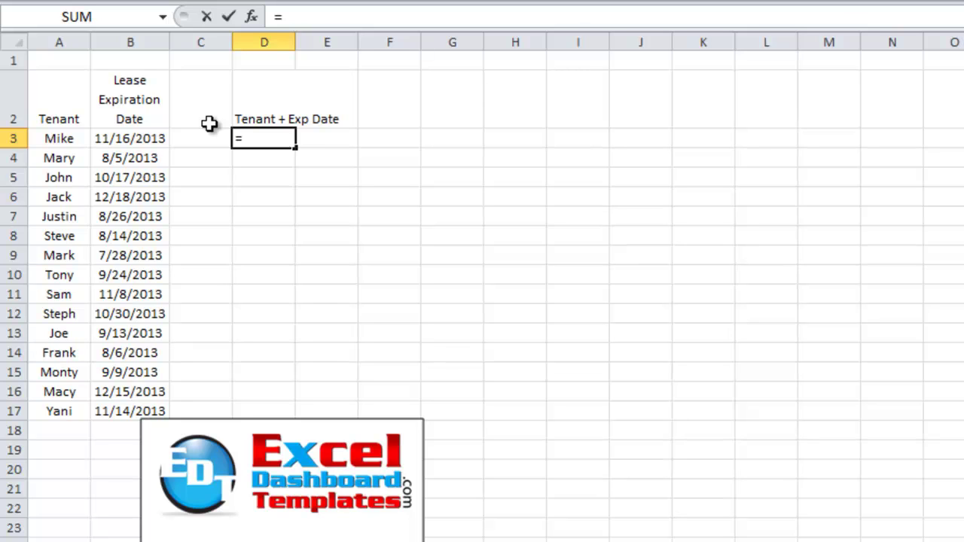
key("Left")
key("Left")
key("Left")
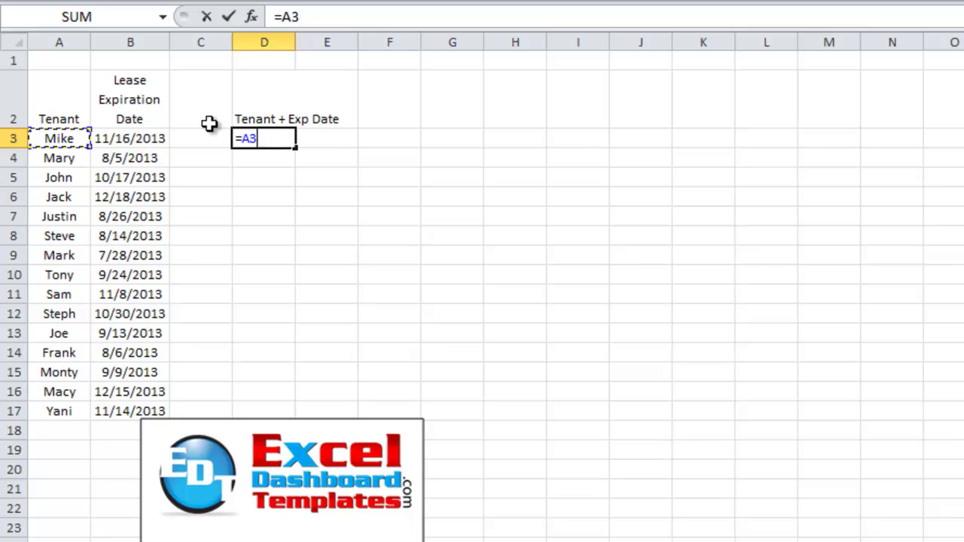
type("&")
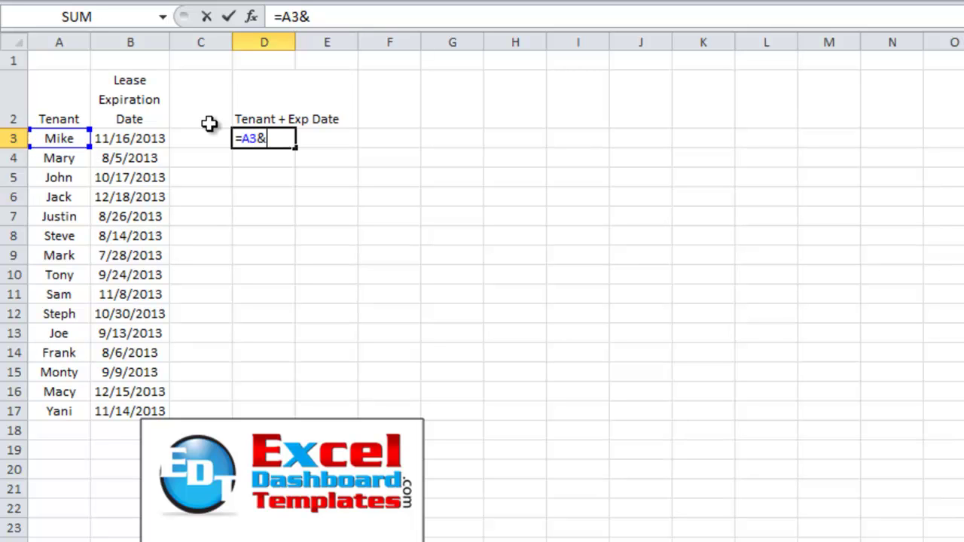
key("Left")
key("Left")
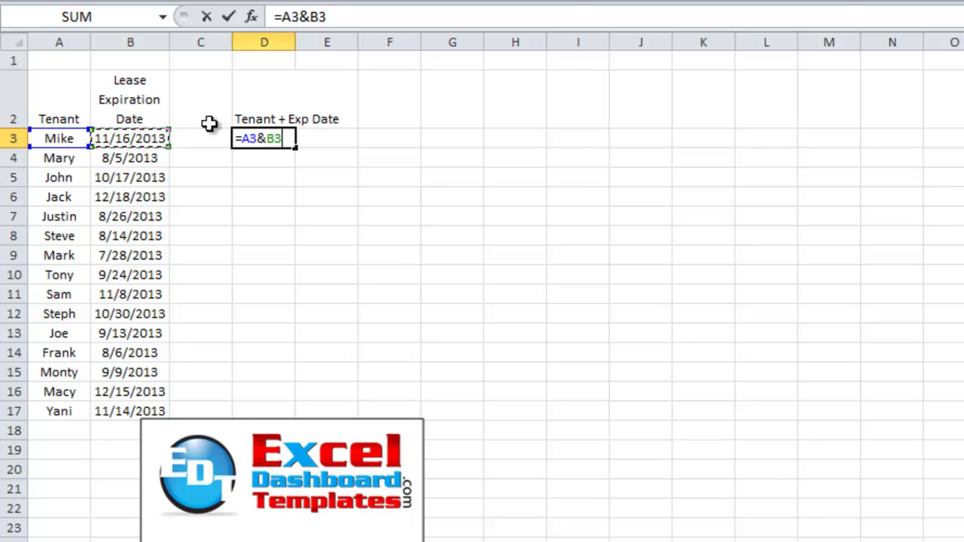
key("BackSpace")
key("BackSpace")
Complete the D3 formula as =A3&" "&B3, joining the tenant and the expiration date with a space.
type("\"")
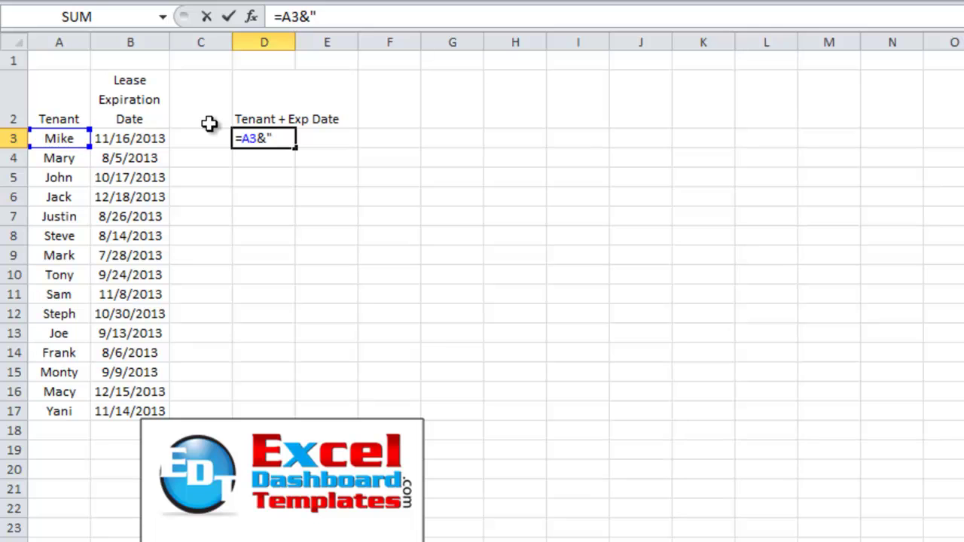
type(" \"&")
key("Left")
key("Left")
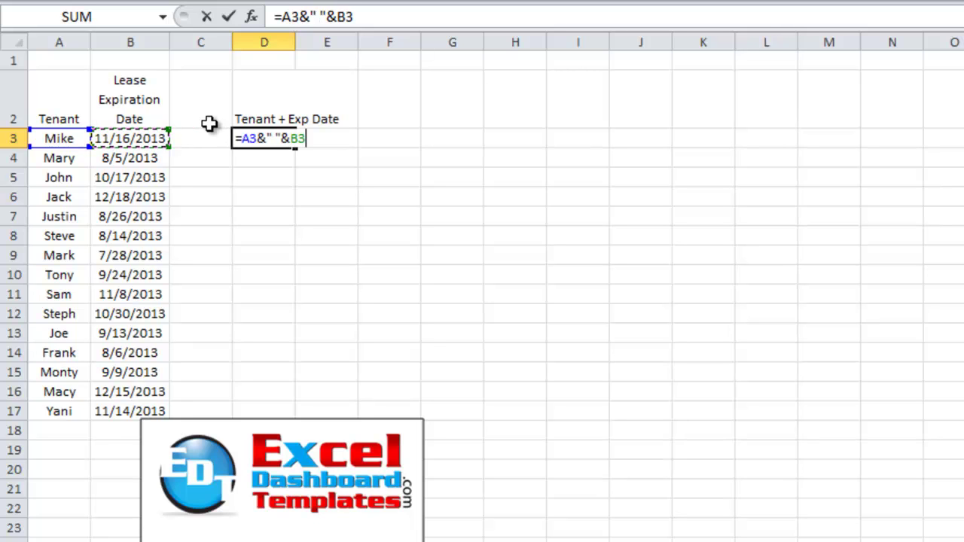
key("Return")
key("Up")
key("Down")
key("Right")
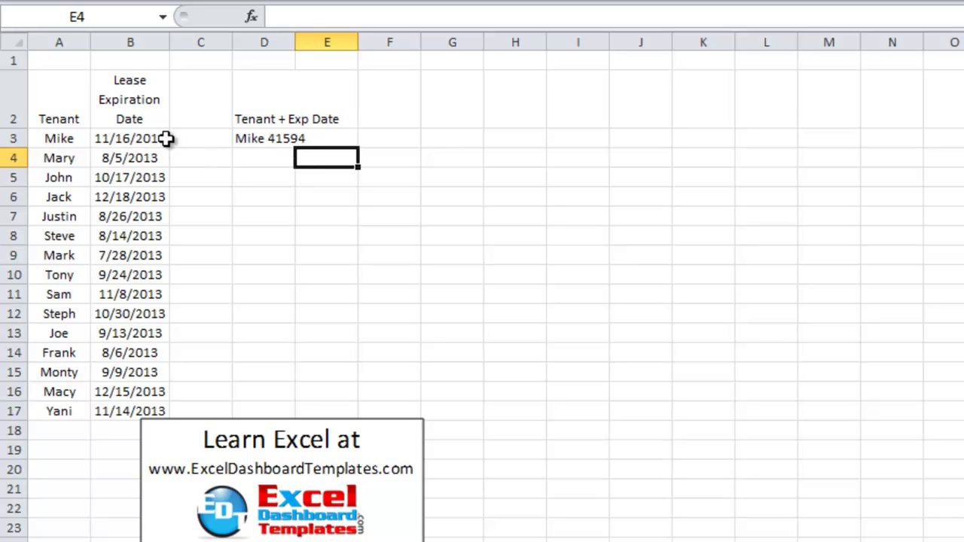
Wrap the date reference in D3 in TEXT so the formula reads =A3&" "&TEXT(B3,"mm/dd/yy").
left_click(258, 143)
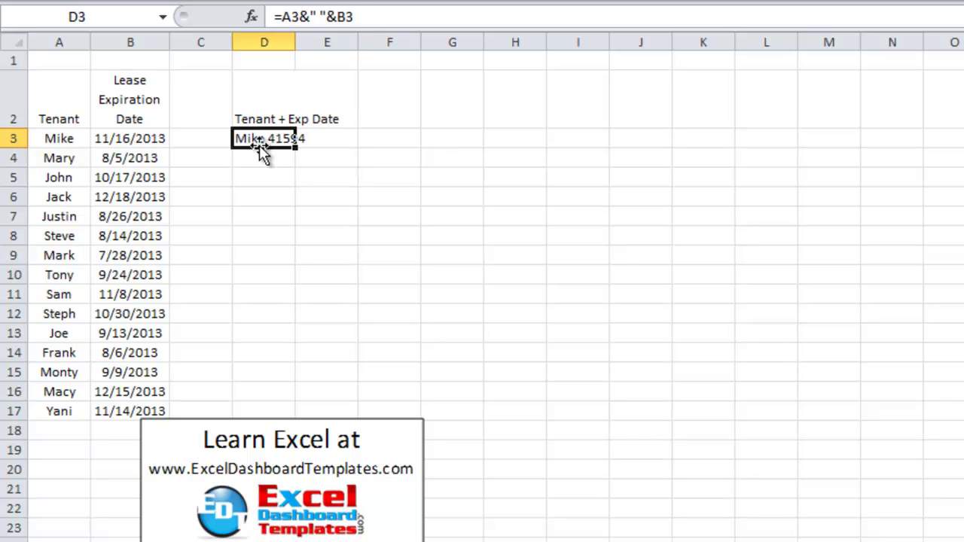
left_click(338, 21)
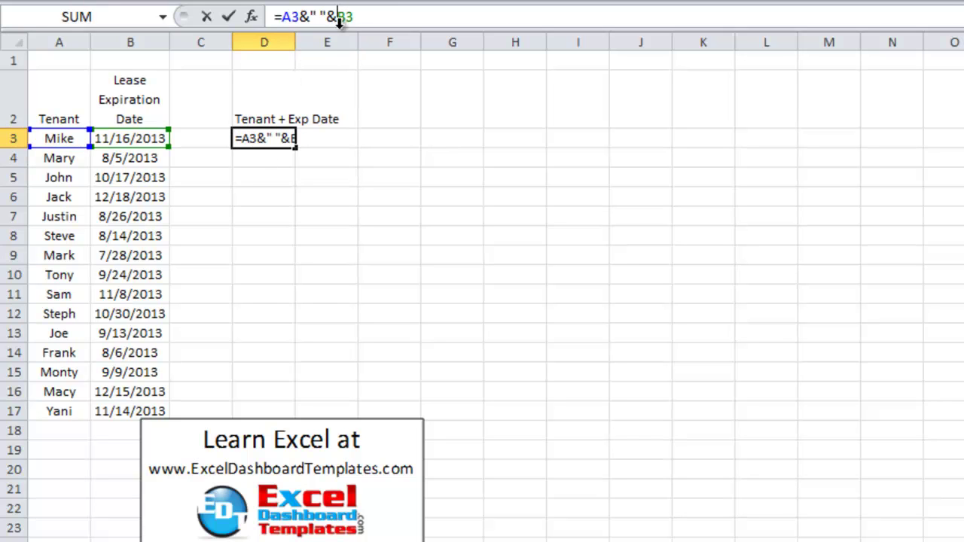
type("text(")
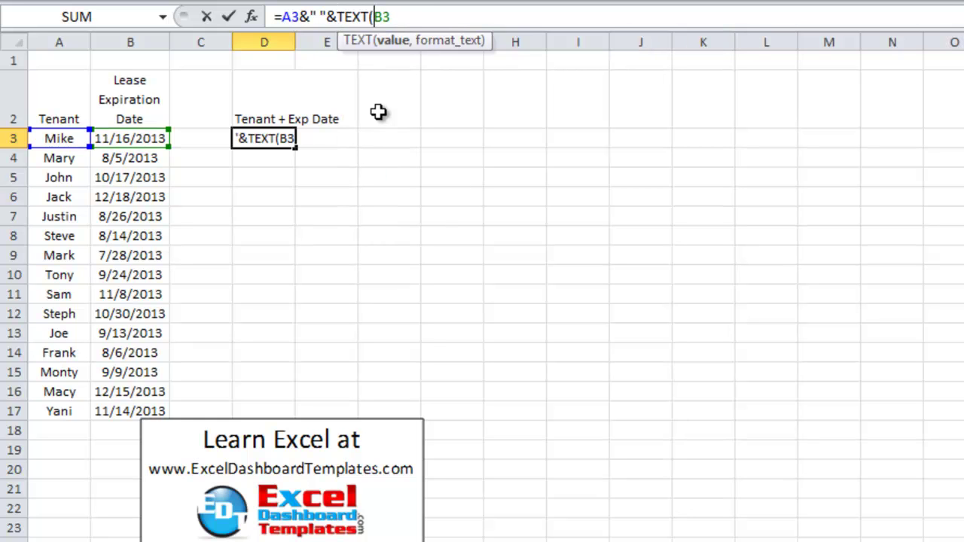
type(",\"")
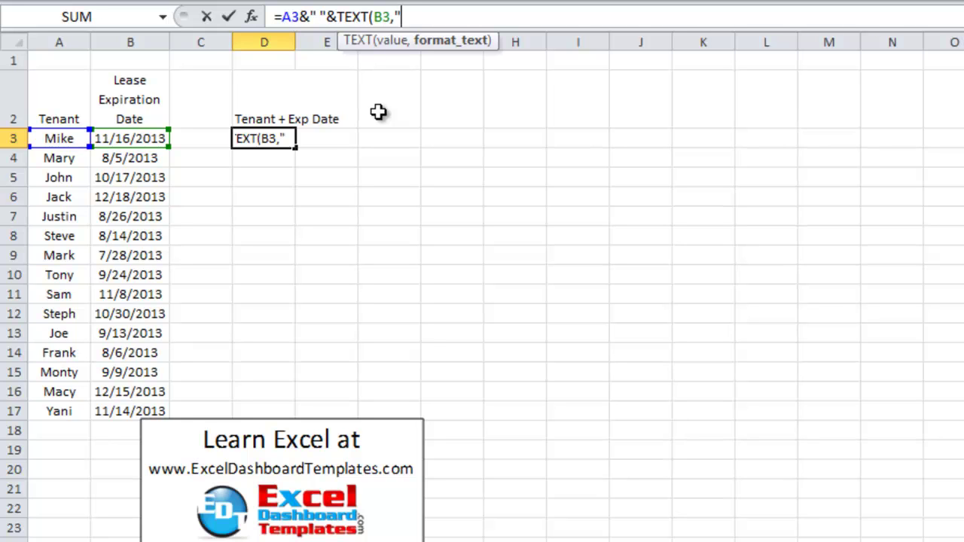
type("#")
key("BackSpace")
type("mm/dd/")
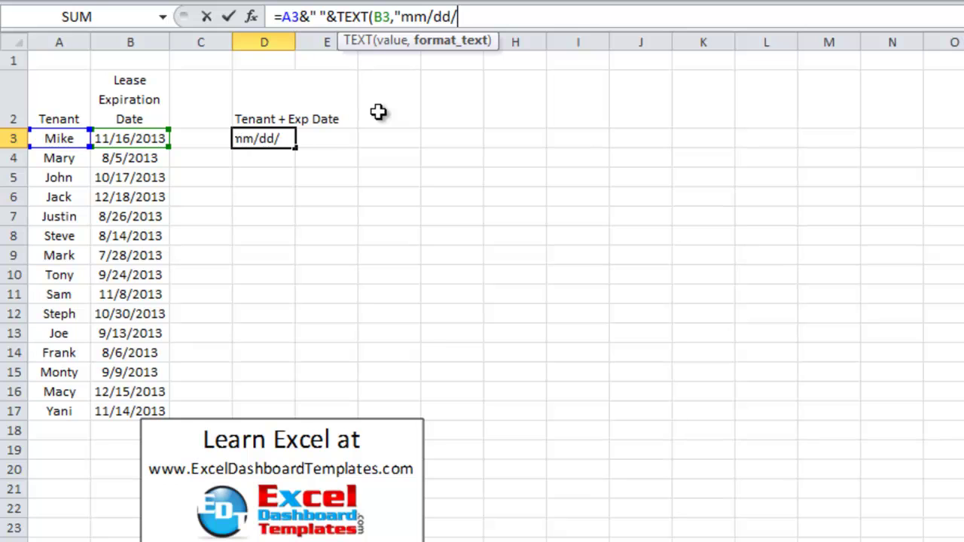
type("yy\")")
key("Return")
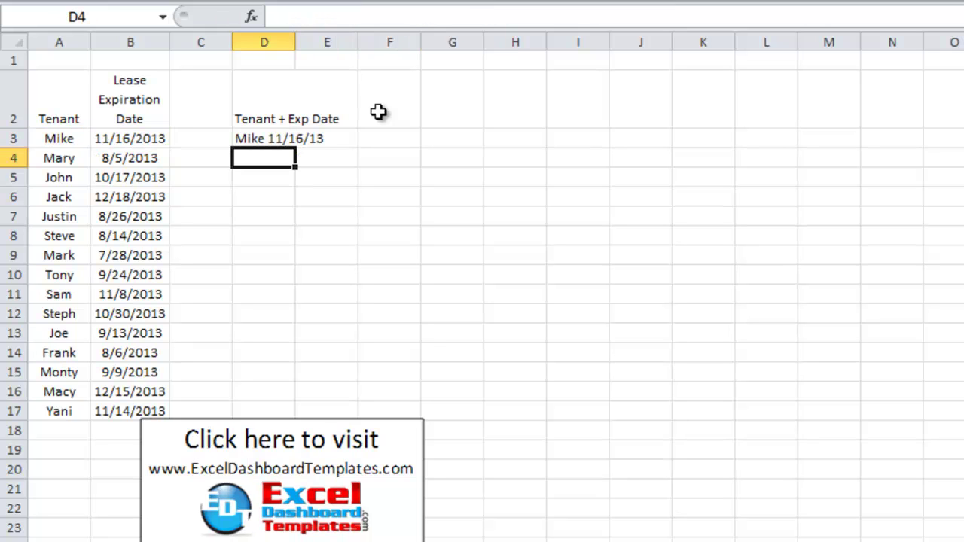
Widen column D to fit its contents and fill the D3 label formula down through D17.
key("Up")
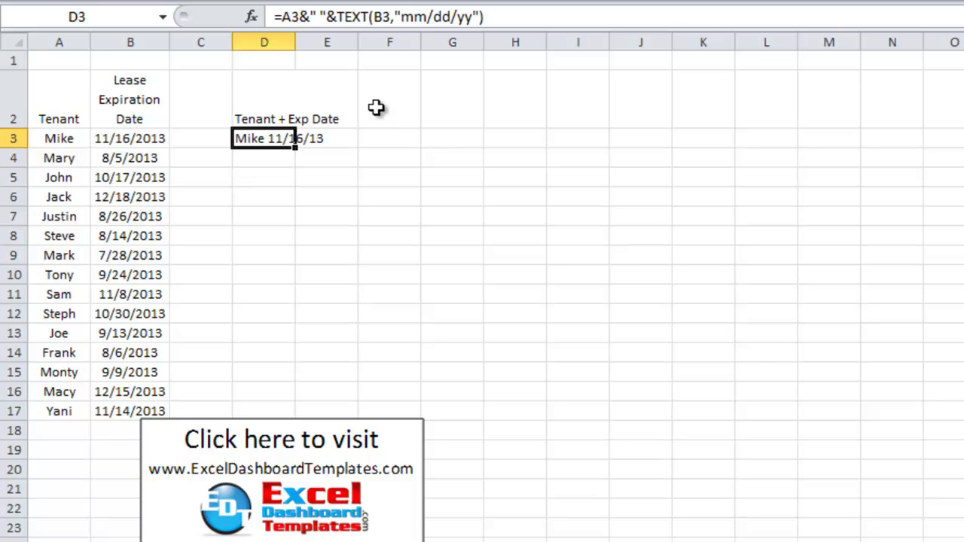
double_click(293, 43)
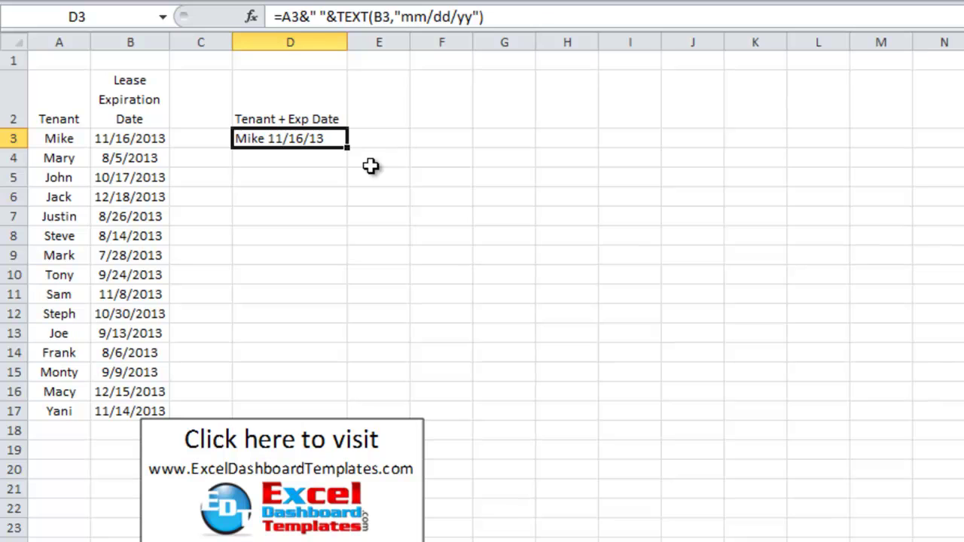
left_click_drag(348, 149, 318, 413)
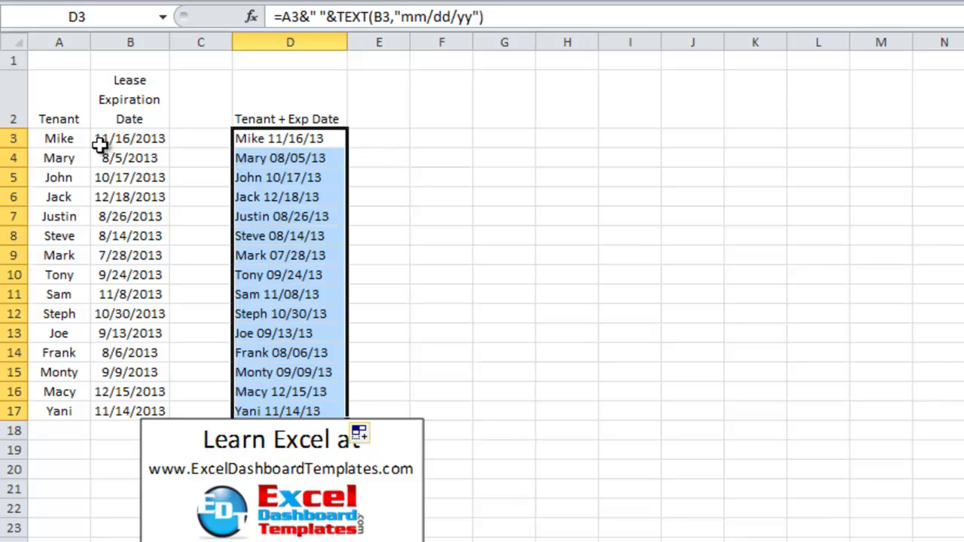
Compare the combined labels in column D with the tenant names and expiration dates they come from.
left_click(61, 158)
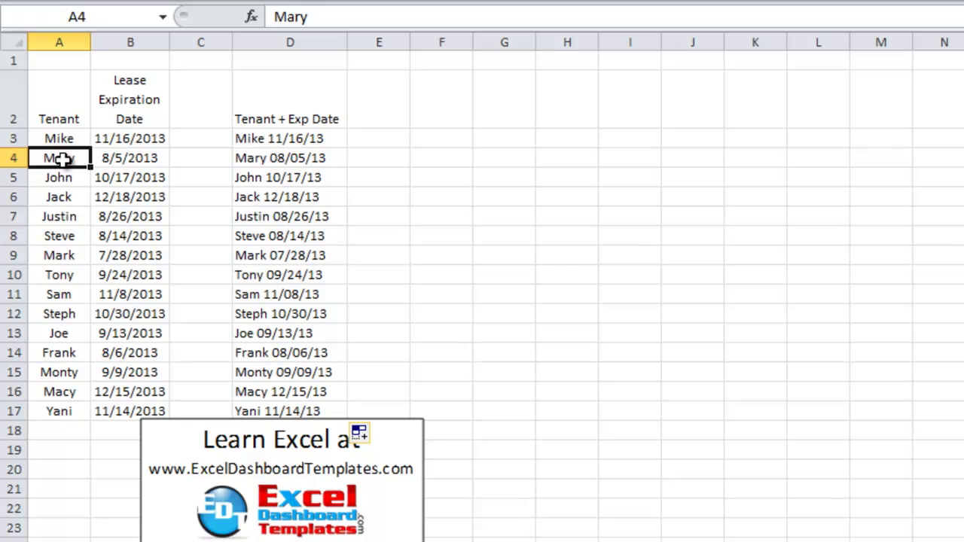
left_click(103, 158)
left_click_drag(280, 143, 267, 406)
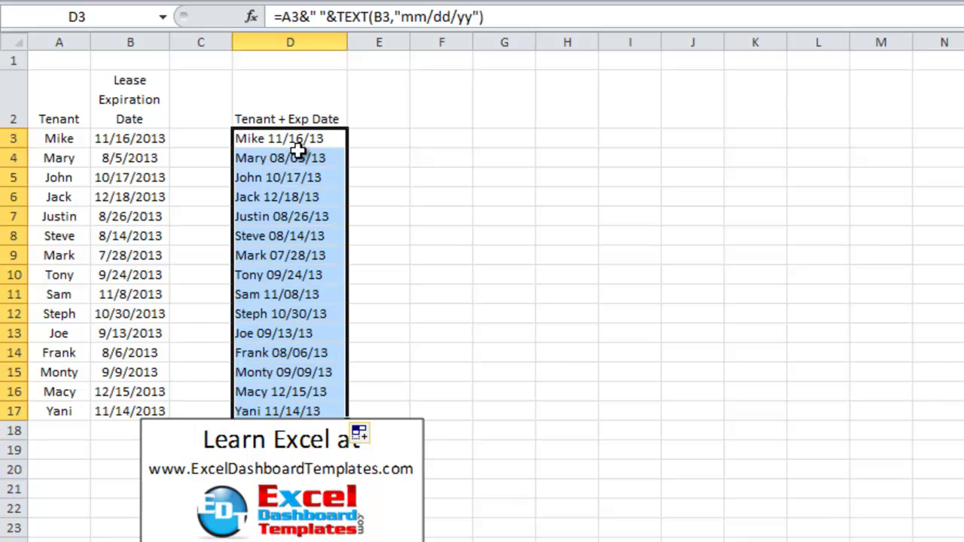
left_click(364, 138)
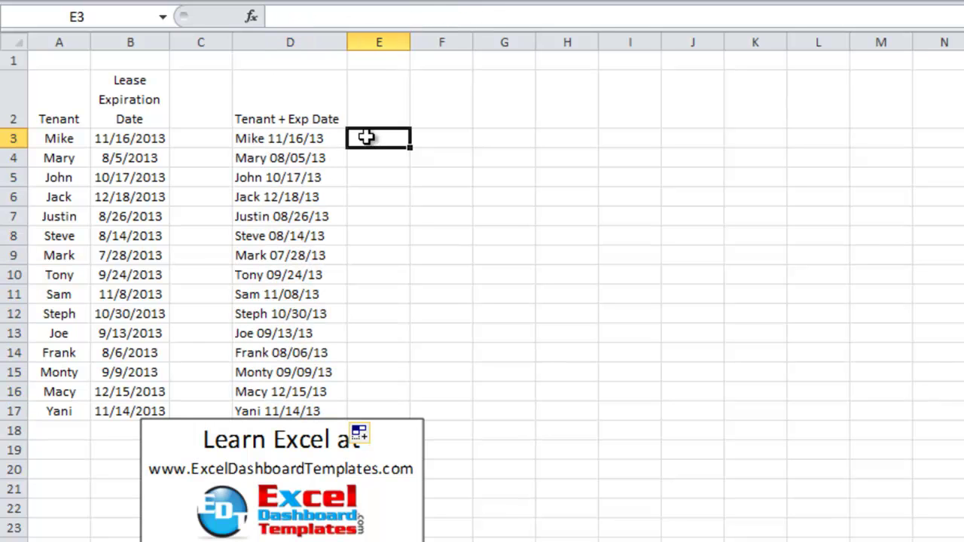
left_click(309, 142)
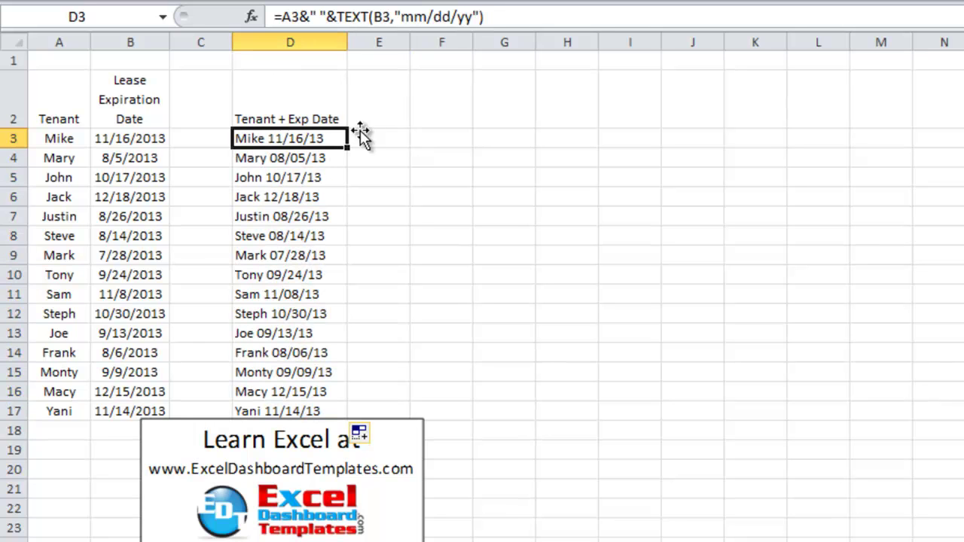
left_click_drag(67, 139, 124, 139)
left_click(323, 138)
left_click(382, 142)
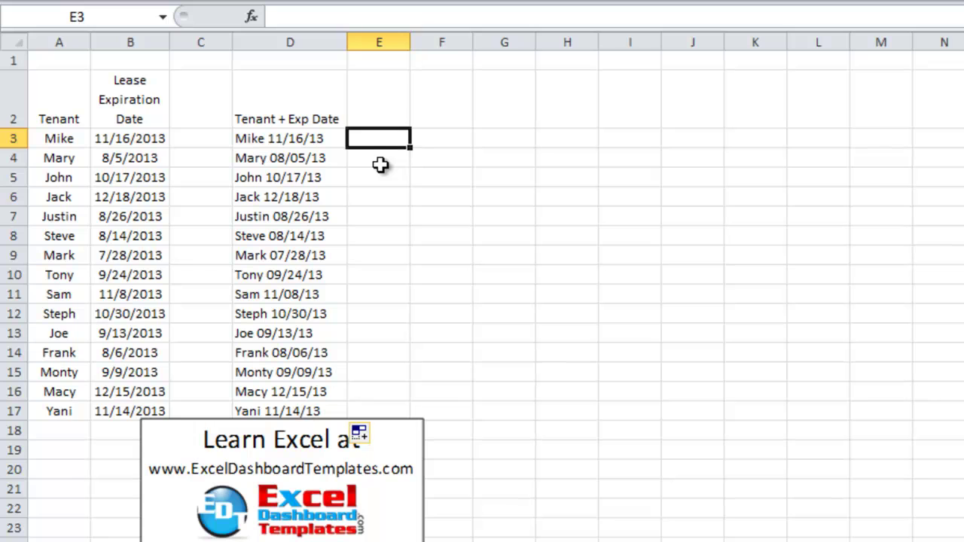
left_click(433, 141)
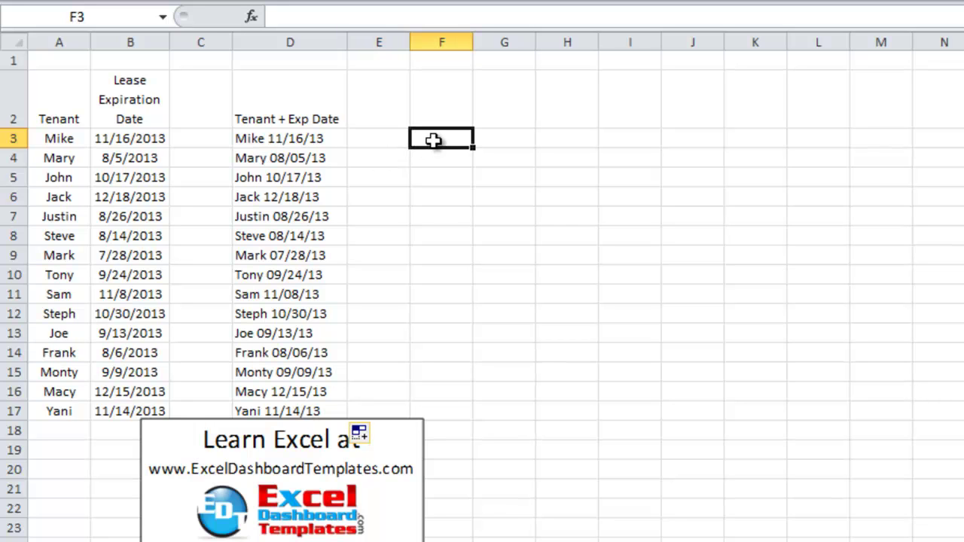
Enter the formula =B3-1 in cell E3 to get the day before the lease expiration date.
left_click(378, 141)
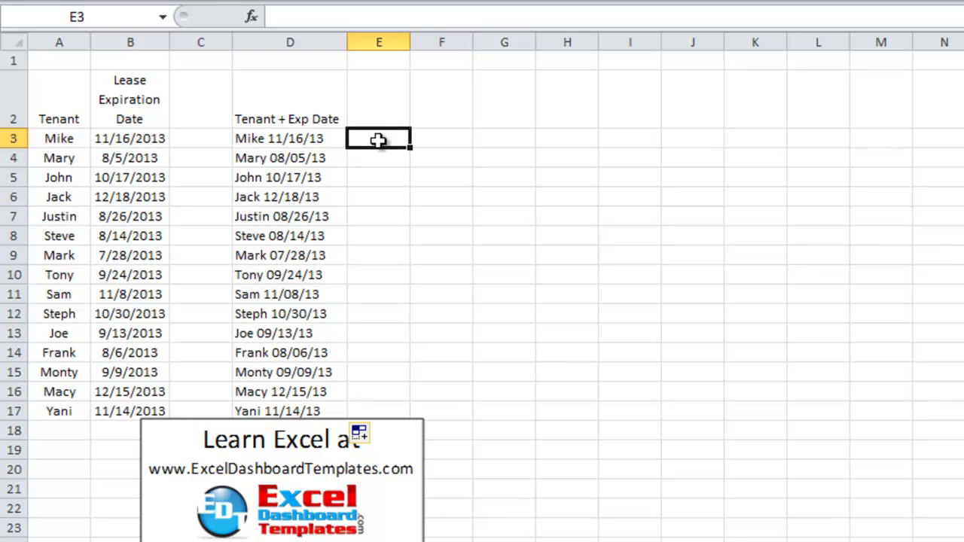
type("=")
key("Left")
key("Left")
key("Left")
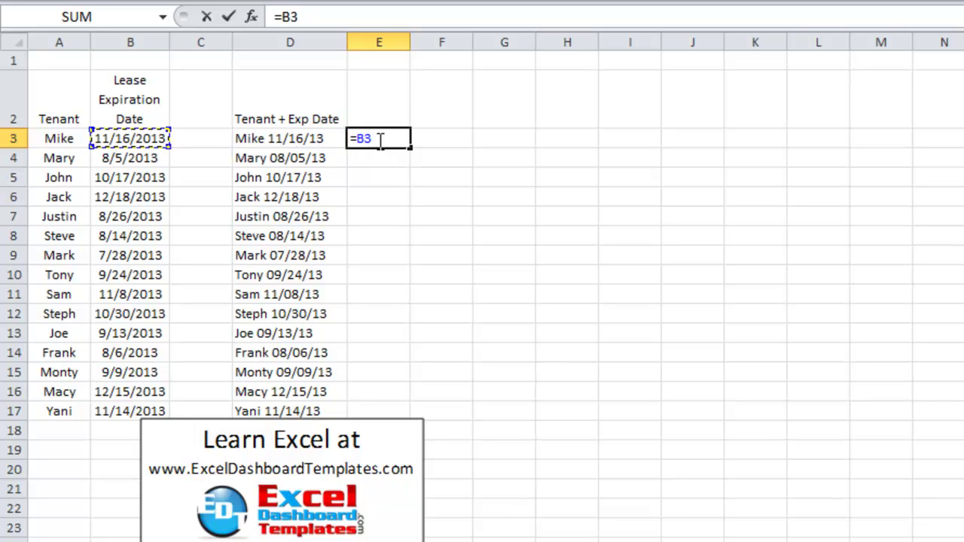
type("-1")
key("Return")
Fill the E3 formula down column E through row 17.
left_click(379, 140)
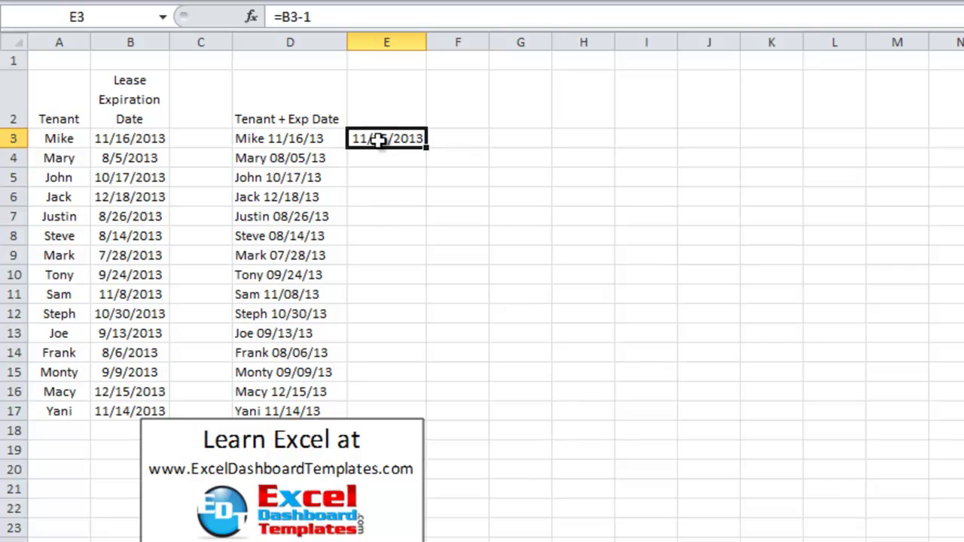
double_click(425, 149)
left_click(393, 135)
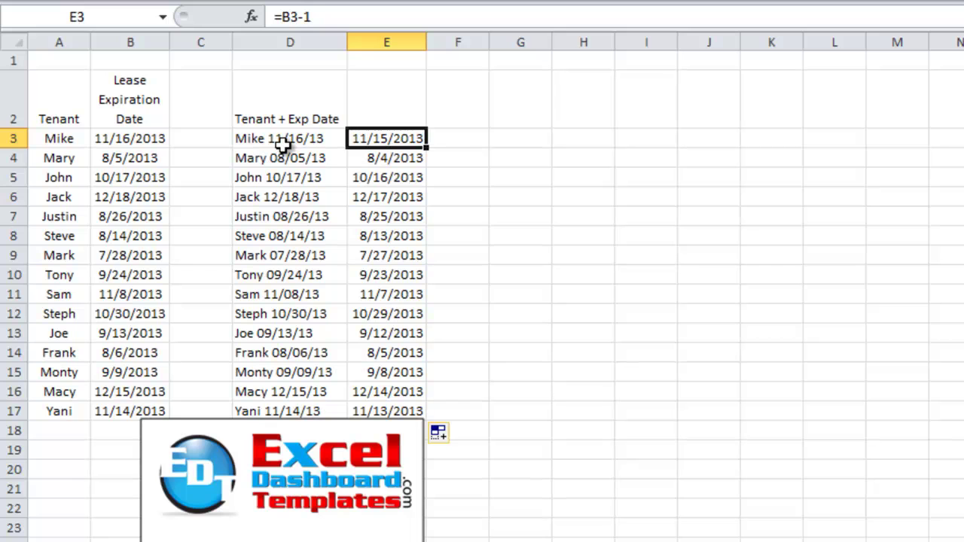
Enter the header Lease Fill Series in cell E2 and widen column E to fit it.
left_click(397, 123)
type("LEa")
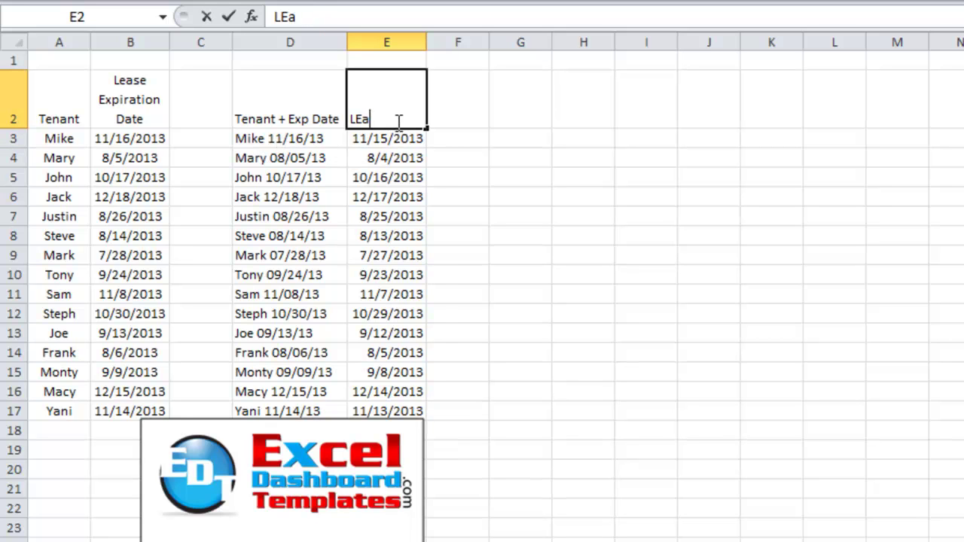
key("BackSpace")
key("BackSpace")
type("ease Fill")
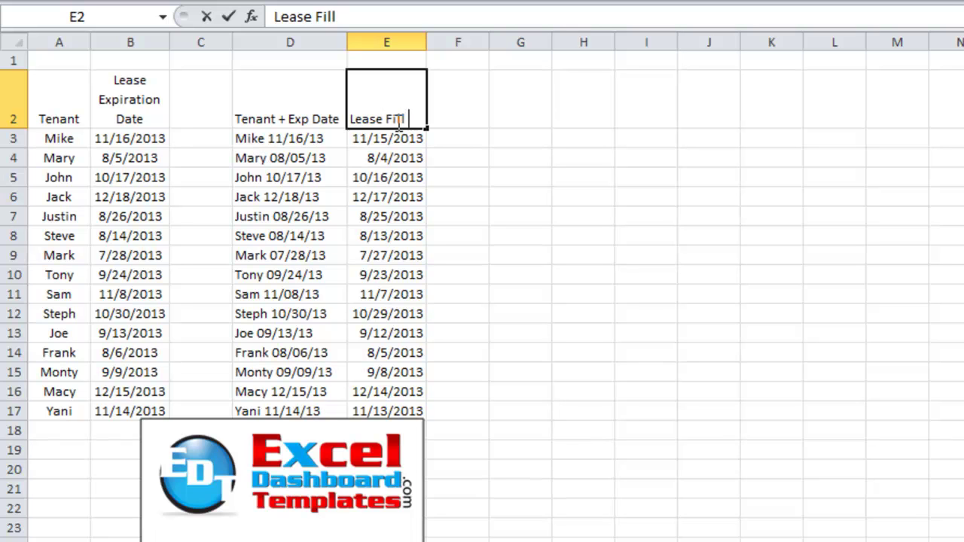
type(" Series")
key("Return")
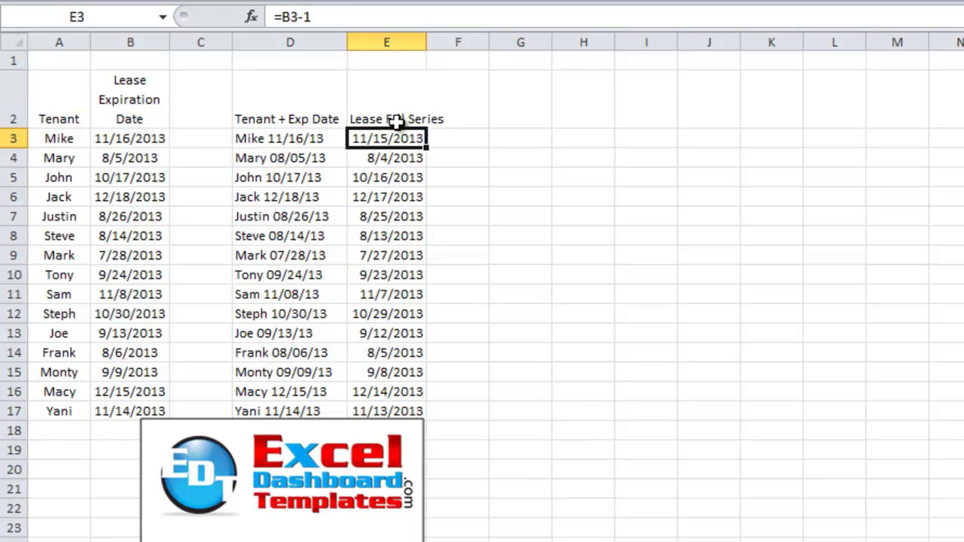
double_click(425, 30)
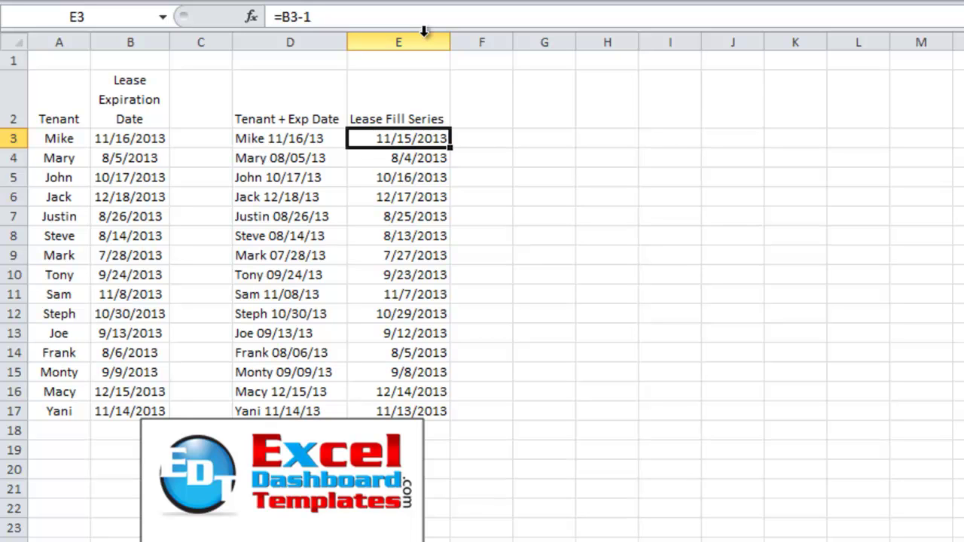
Enter the header Lease Ends in cell F2.
key("Up")
key("Right")
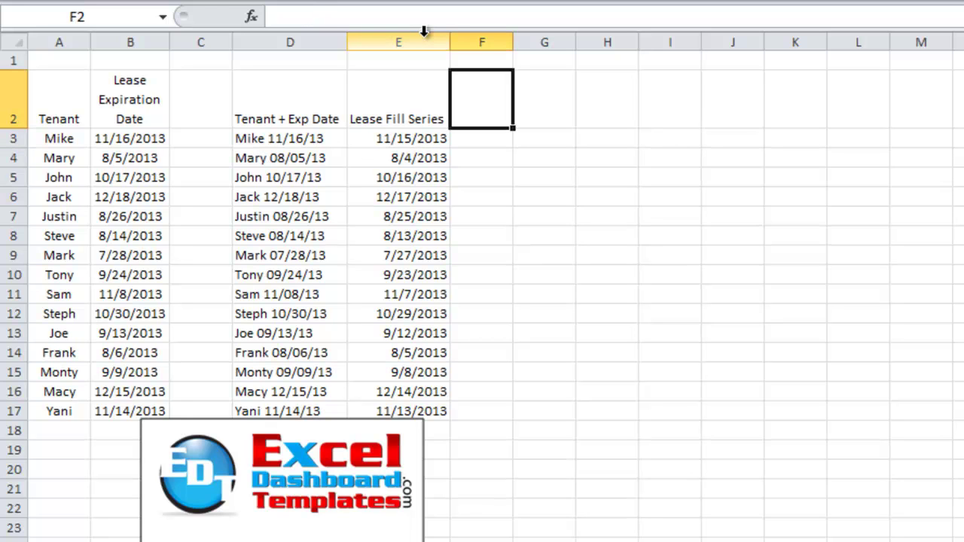
type("Lease Ends")
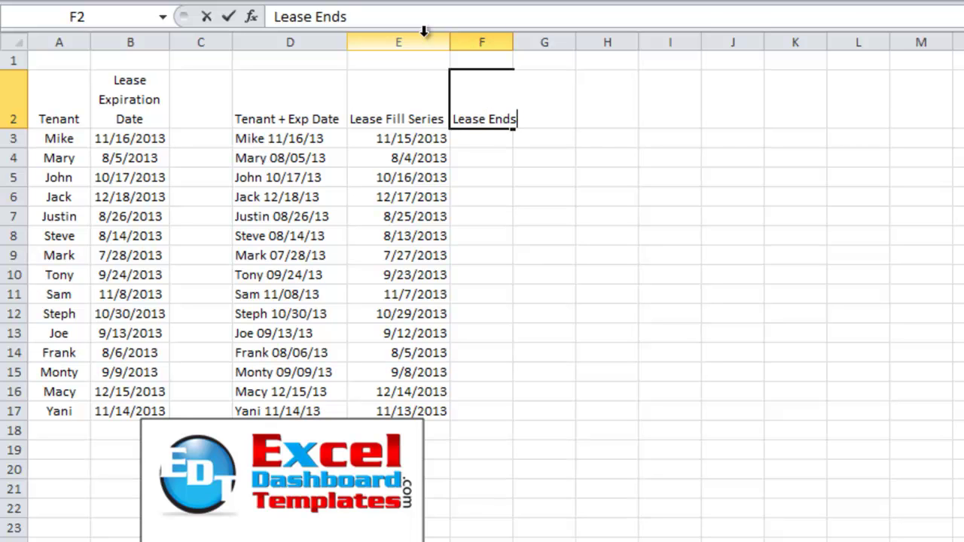
key("Return")
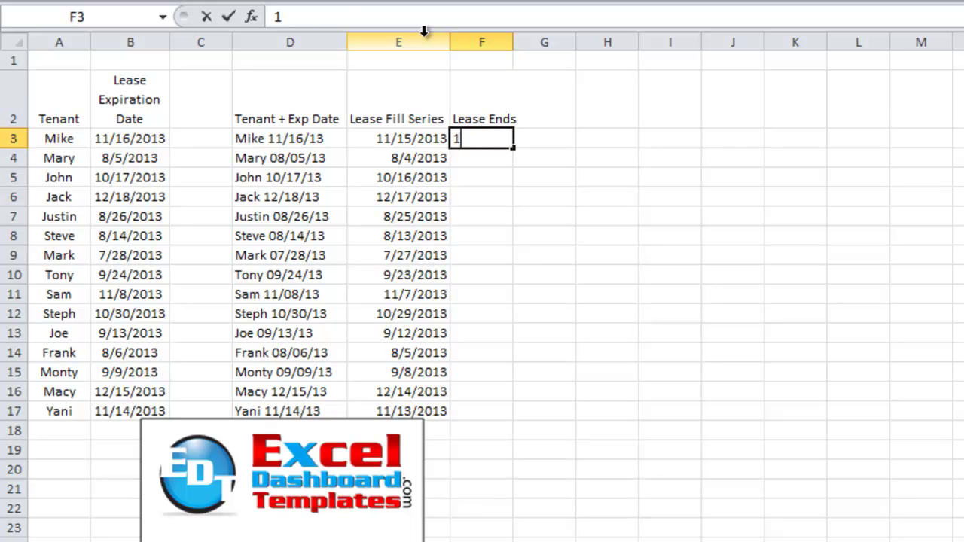
Enter 1 in cell F3, copy it down through F17, and widen column F to fit its header.
key("Return")
key("Up")
key("ctrl+c")
key("Left")
key("ctrl+Down")
key("Right")
key("ctrl+shift+Up")
key("ctrl+v")
key("Up")
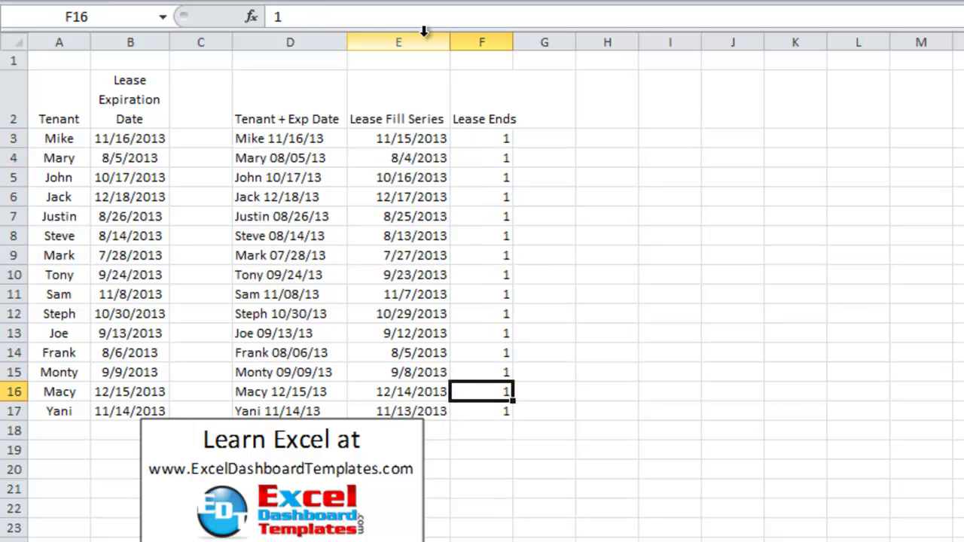
left_click_drag(512, 45, 523, 45)
left_click(458, 153)
Try a 2-D stacked bar chart of the range D2:F17, placed over the data and enlarged to about column N.
left_click(294, 110)
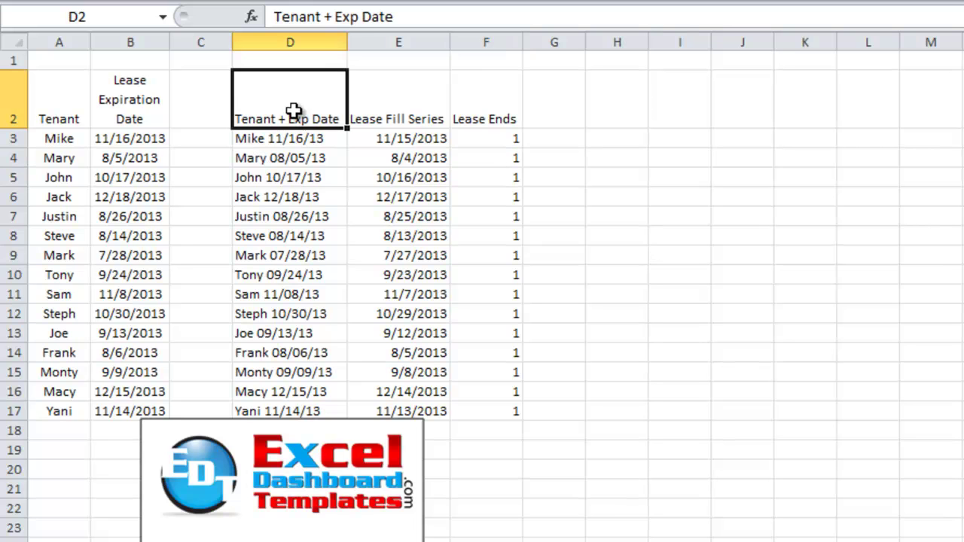
left_click_drag(294, 111, 462, 410)
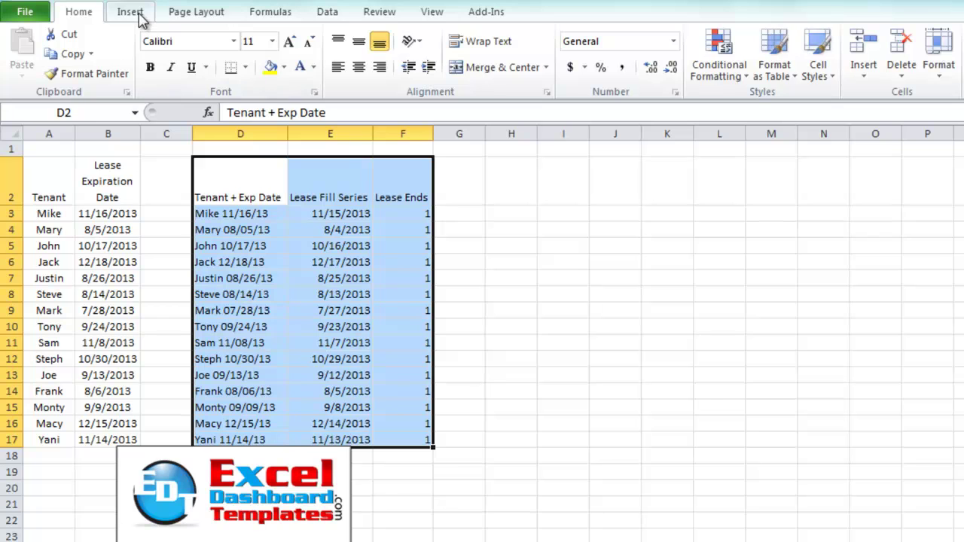
left_click(131, 13)
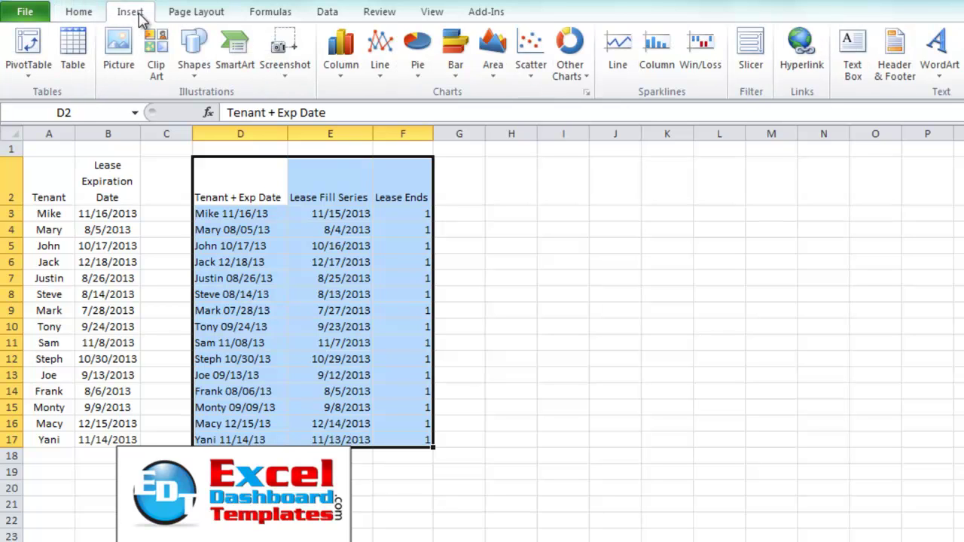
left_click(450, 66)
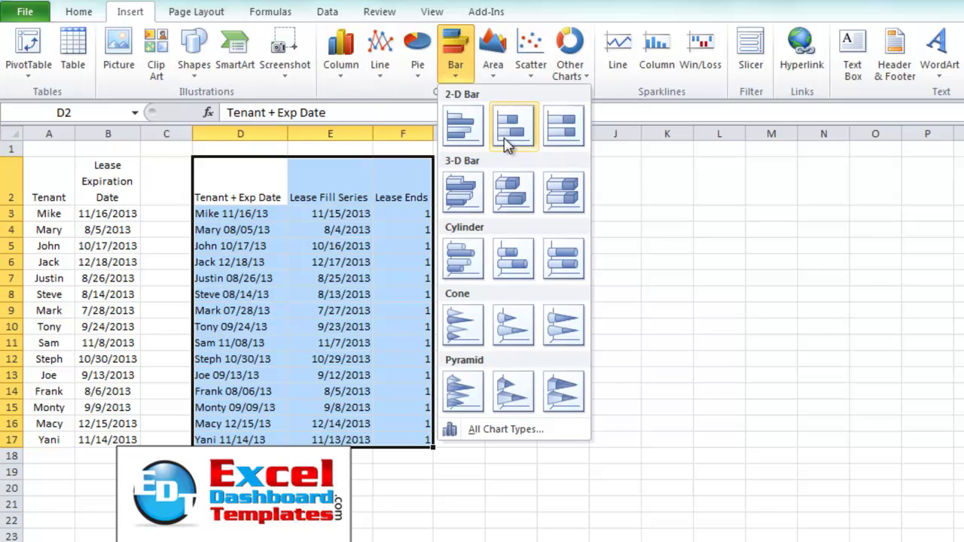
left_click(509, 130)
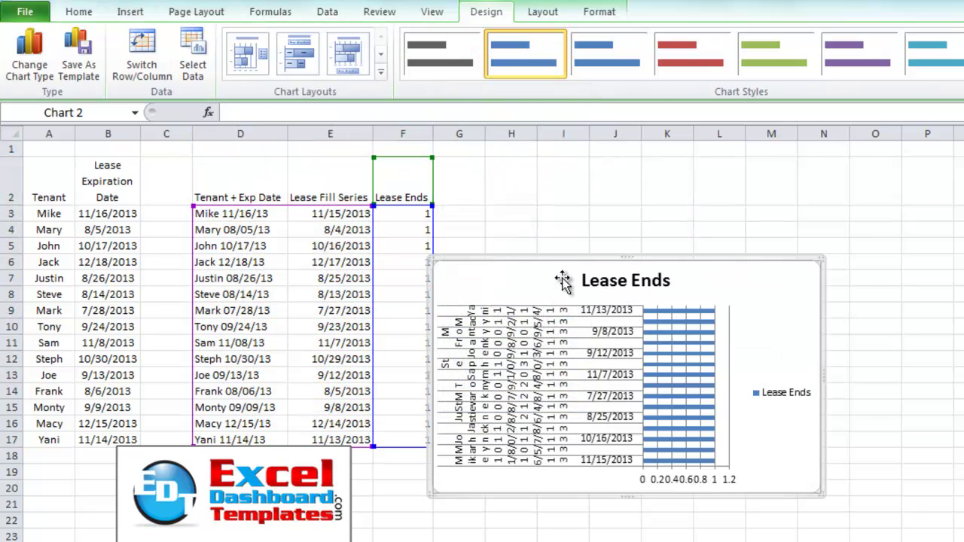
left_click_drag(567, 258, 172, 144)
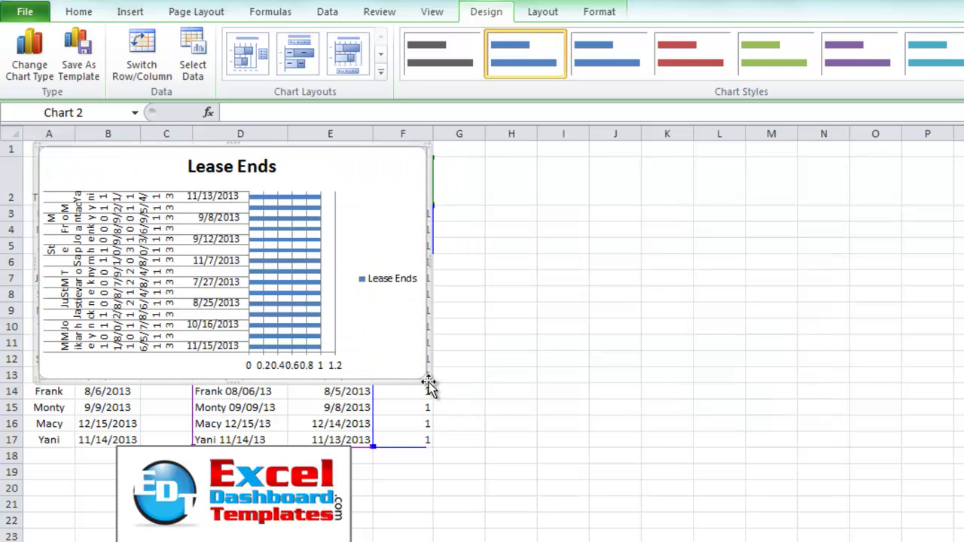
left_click_drag(427, 382, 835, 500)
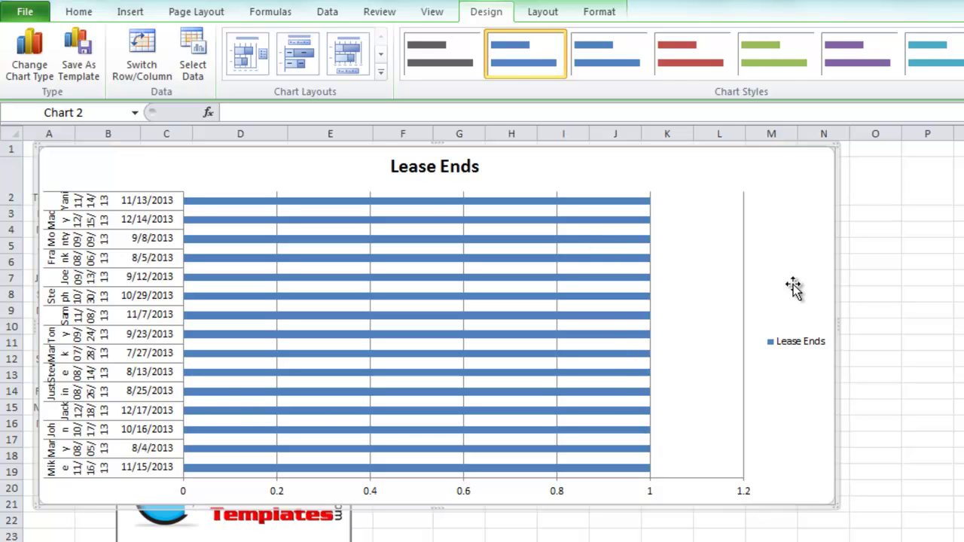
Undo the chart's resizing, move and insertion.
left_click(842, 243)
key("ctrl+z")
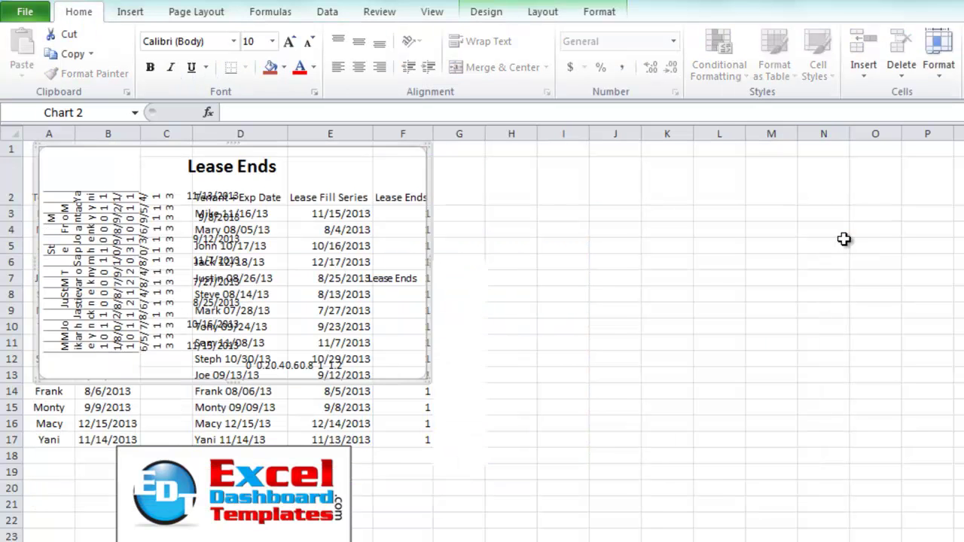
key("ctrl+z")
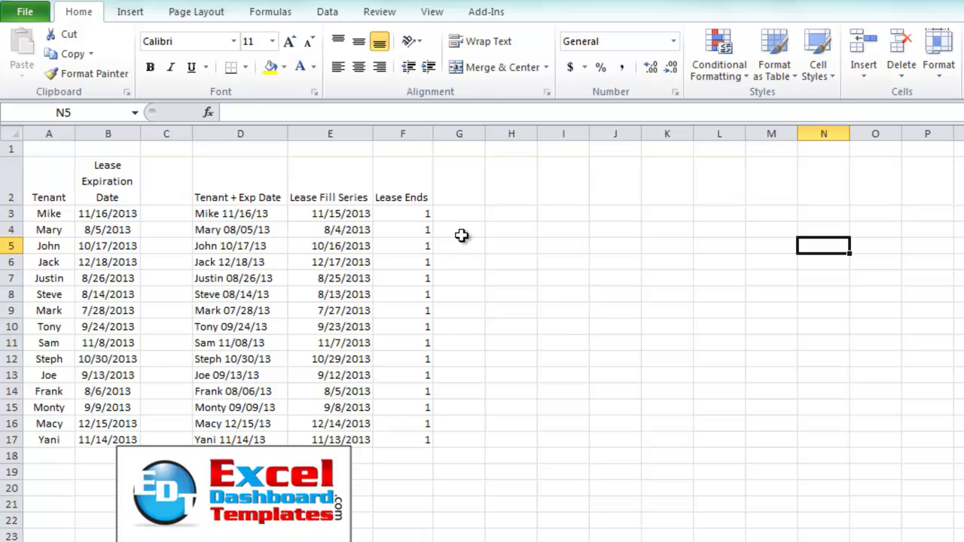
Move the Tenant + Exp Date header from D2 up to D1, leaving the corner cell D2 blank.
left_click(328, 205)
left_click(250, 179)
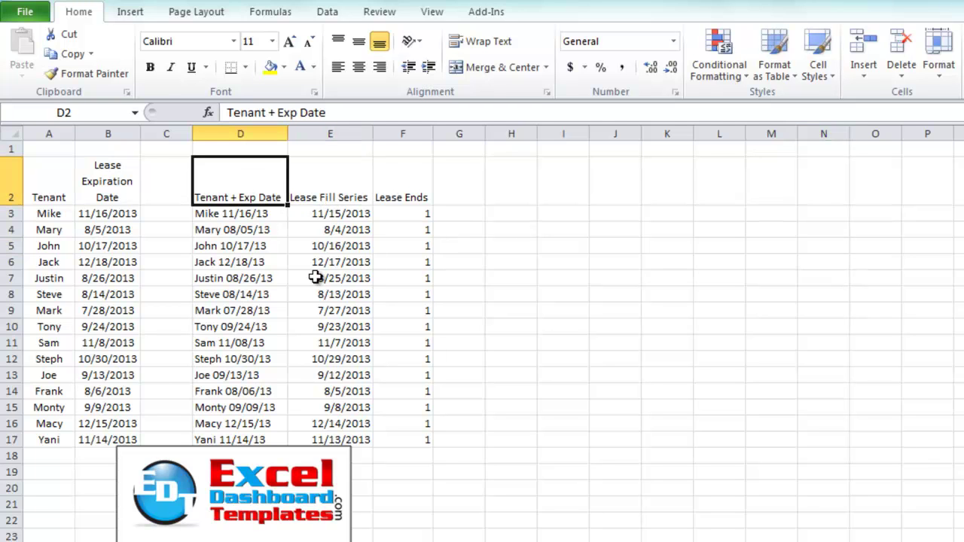
key("ctrl+x")
key("Up")
key("ctrl+v")
key("Down")
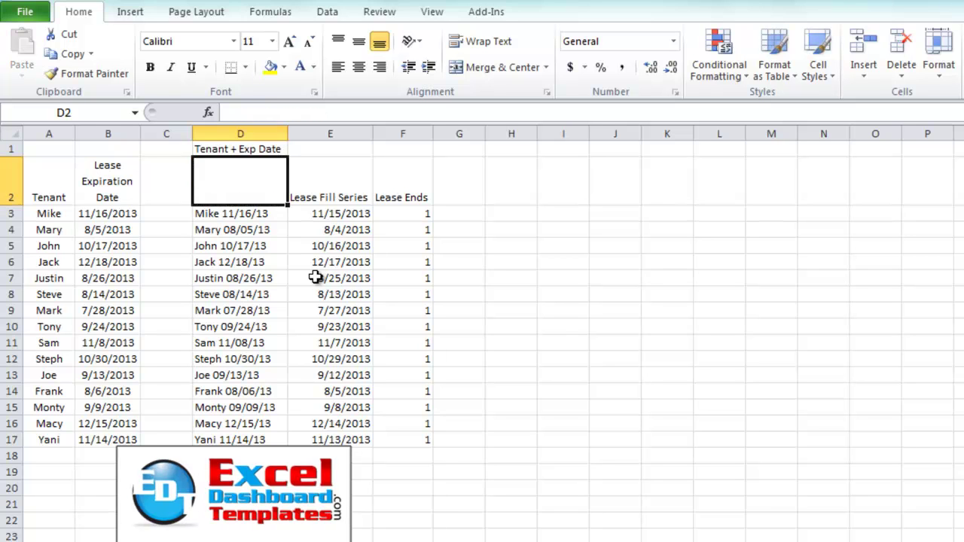
Insert a 2-D stacked bar chart from the range D2:F17.
key("shift+Down")
key("Up")
key("Down")
key("Up")
key("Down")
key("shift+Down")
key("shift+Right")
key("shift+Right")
key("ctrl+shift+Down")
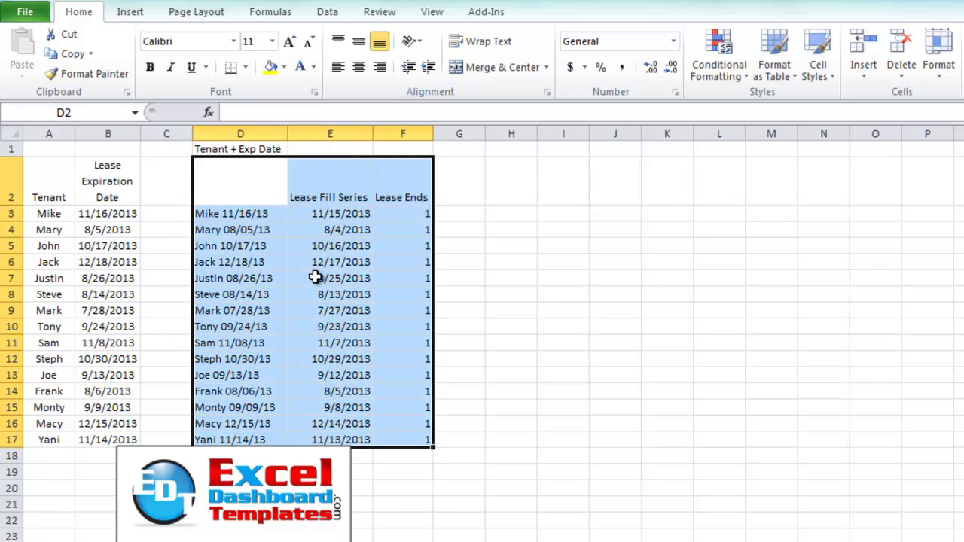
left_click(129, 17)
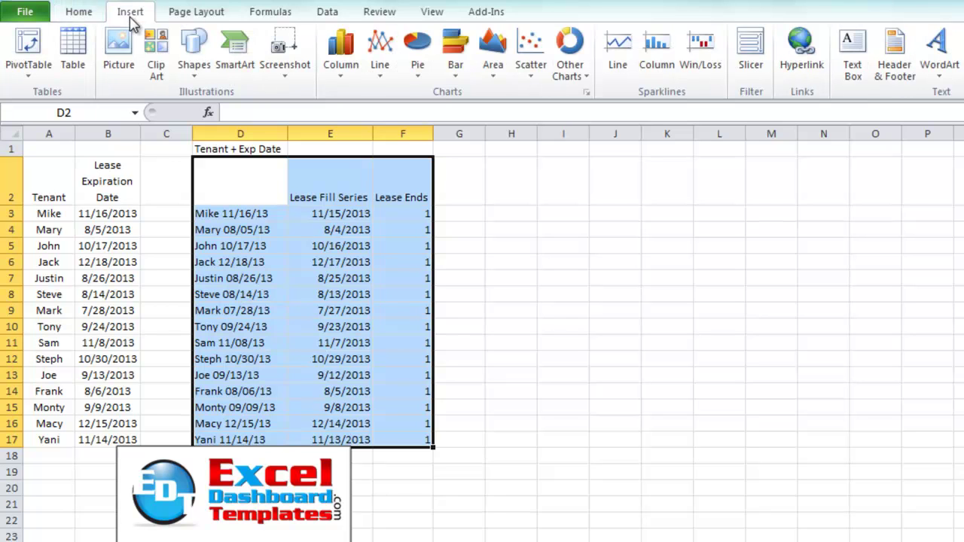
left_click(458, 60)
left_click(508, 126)
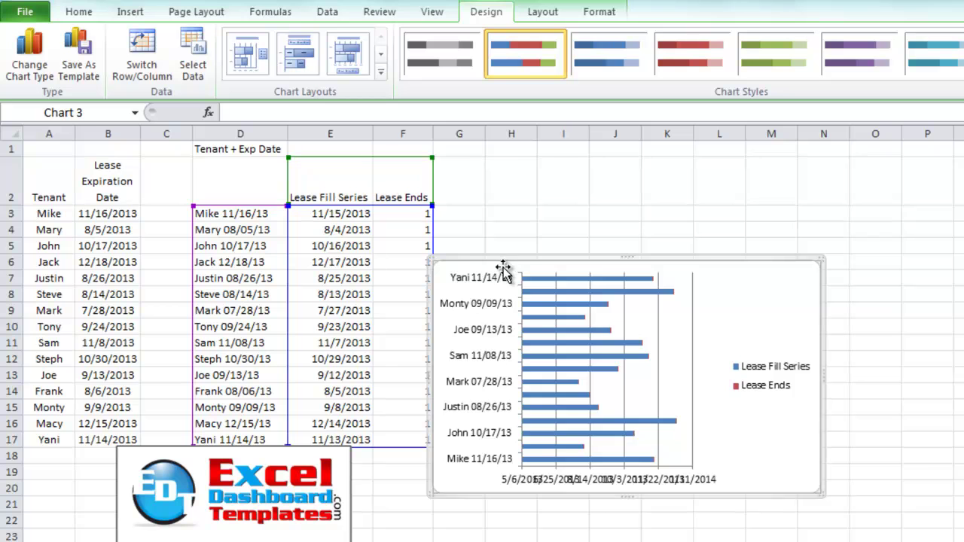
Move the chart over the data and resize it to cover about columns A to L and rows 1 to 17.
left_click_drag(509, 261, 97, 142)
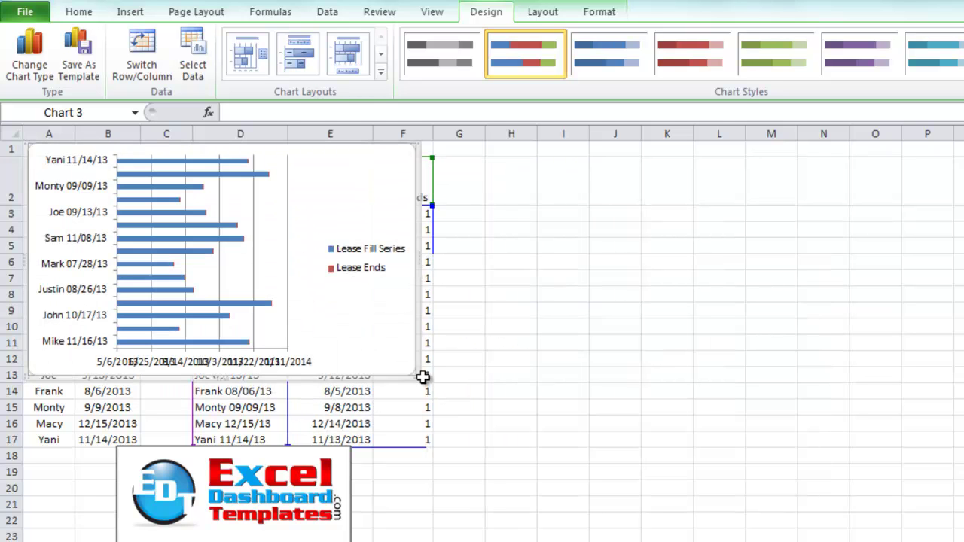
left_click_drag(416, 374, 714, 476)
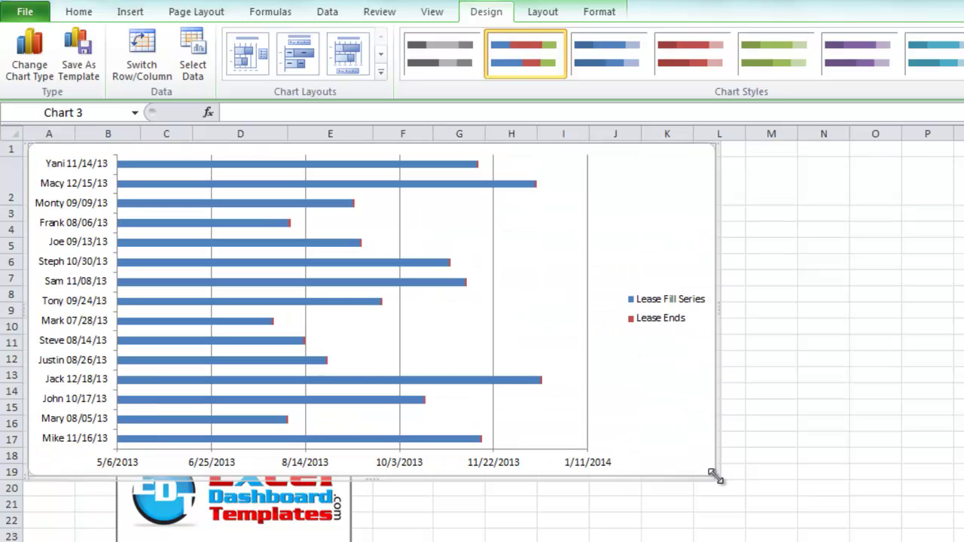
left_click_drag(715, 477, 716, 444)
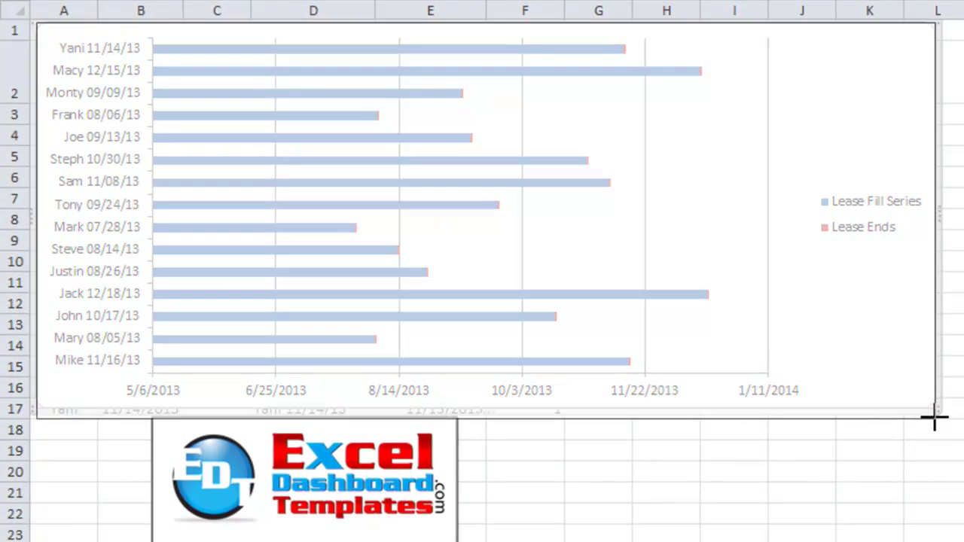
left_click_drag(934, 416, 934, 420)
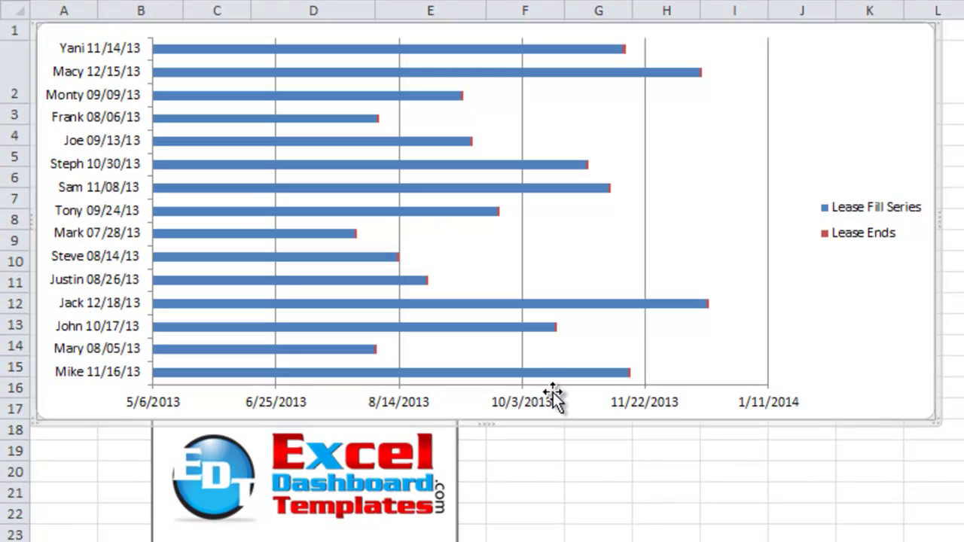
Examine the Lease Fill Series bars, the thin Lease Ends segments at their tips, and the chart legend.
left_click(257, 303)
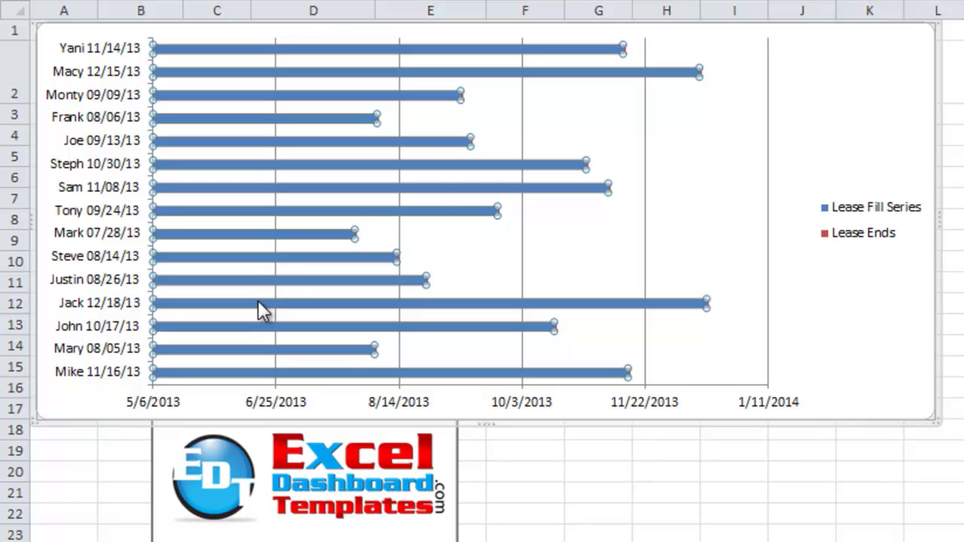
left_click(537, 223)
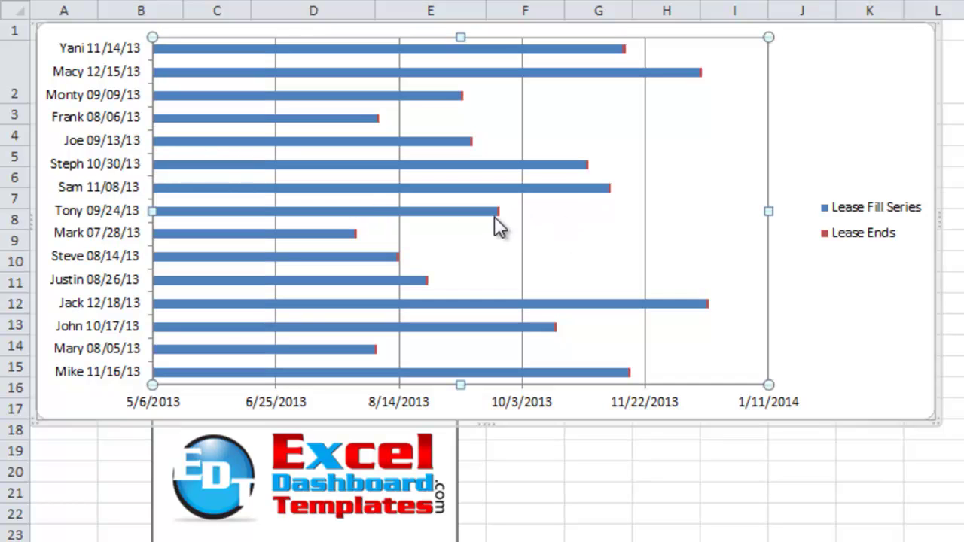
left_click(497, 215)
left_click(568, 249)
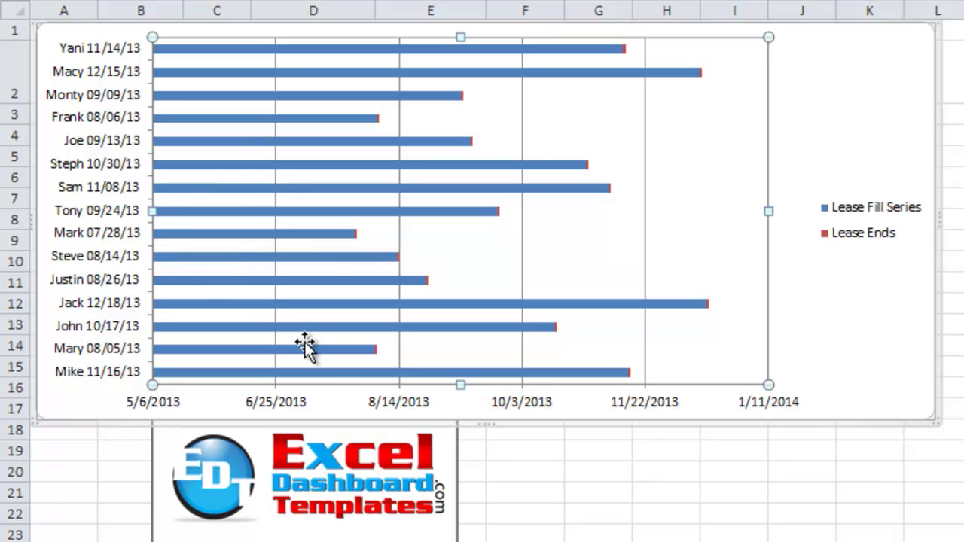
mouse_move(190, 296)
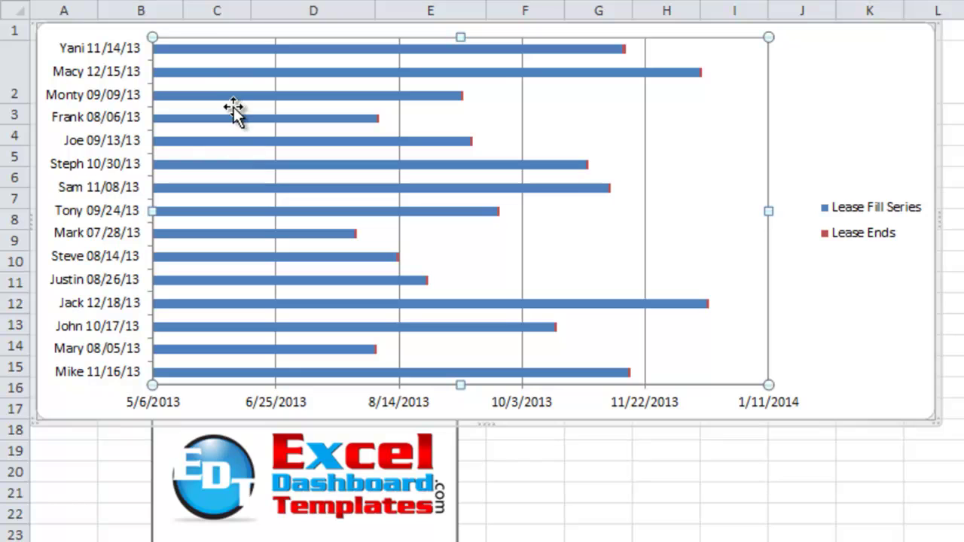
left_click(210, 51)
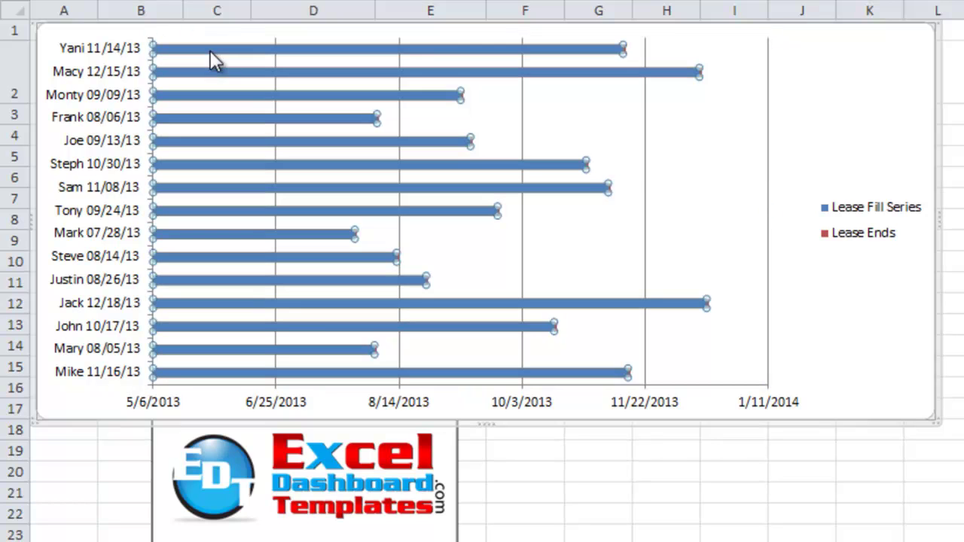
left_click(688, 173)
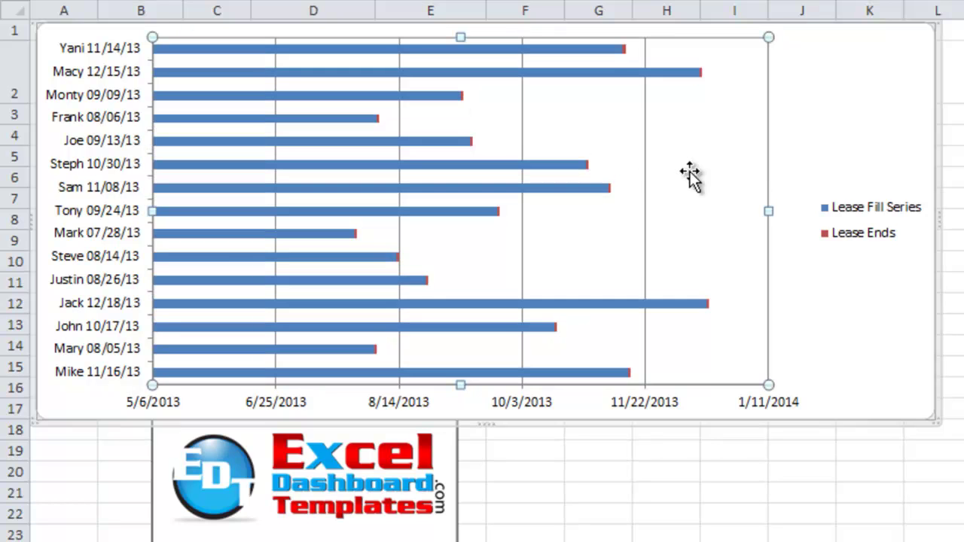
left_click(870, 232)
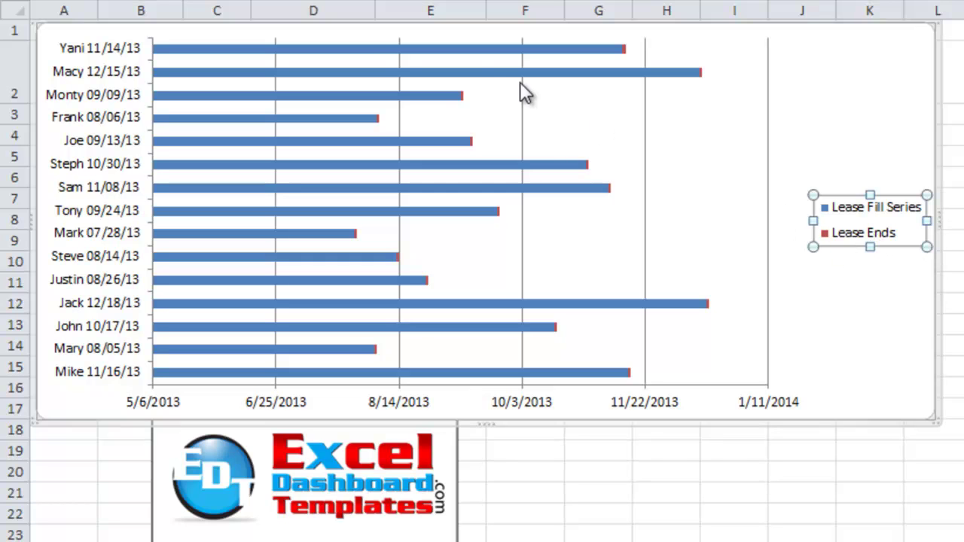
Set the Lease Fill Series bars to No fill so only the Lease Ends segments remain in the chart.
left_click(369, 48)
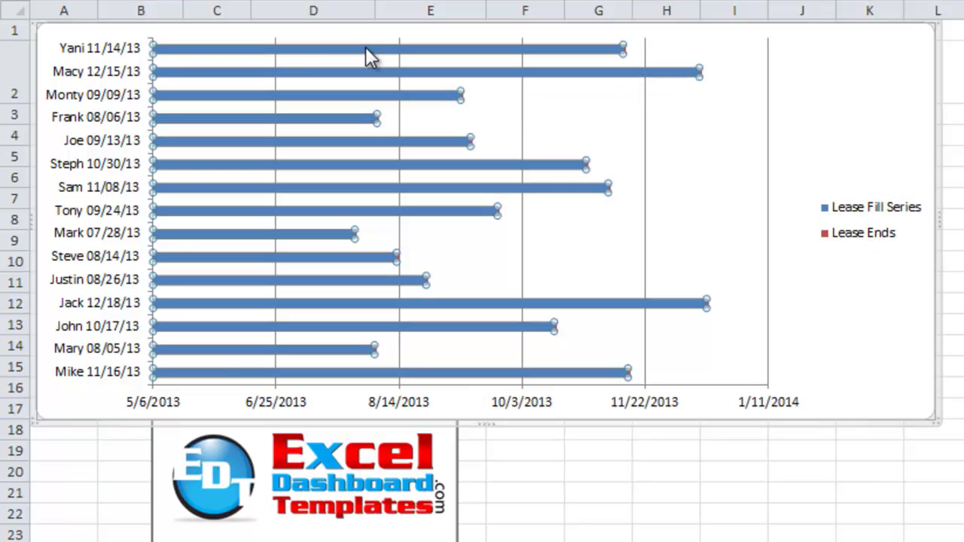
right_click(310, 47)
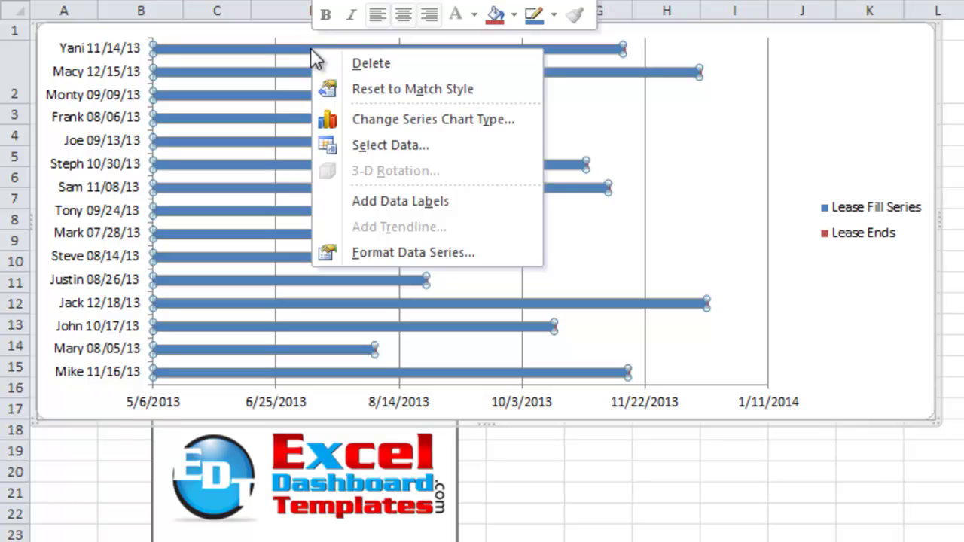
left_click(369, 251)
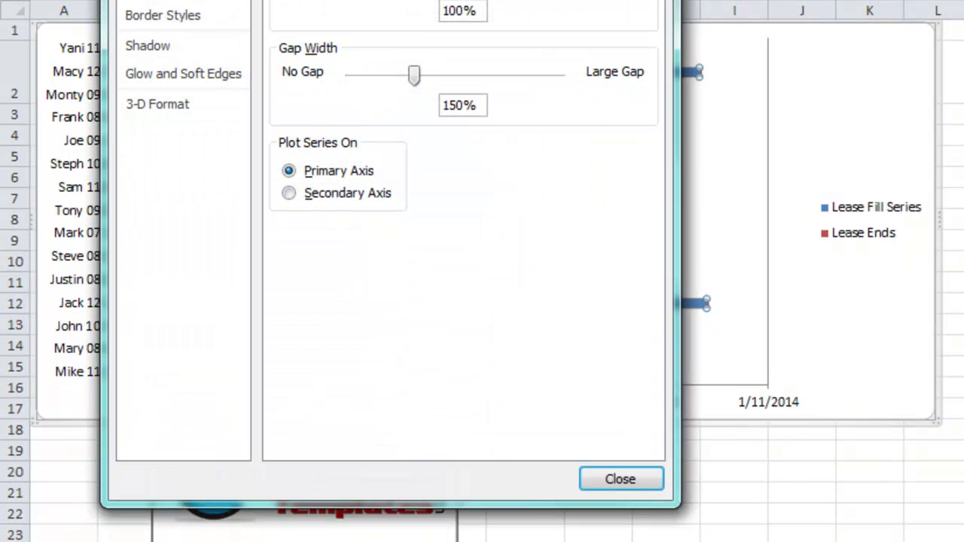
left_click(146, 83)
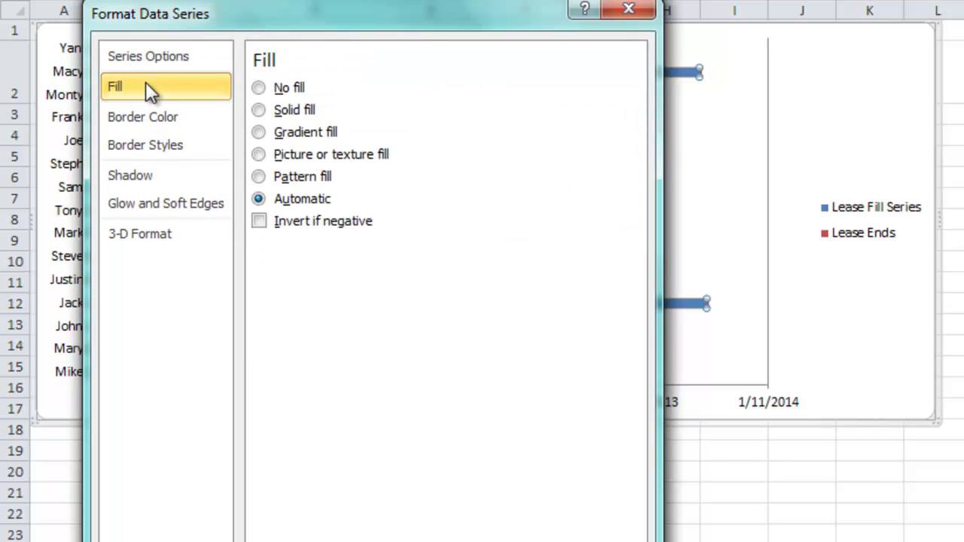
left_click(293, 90)
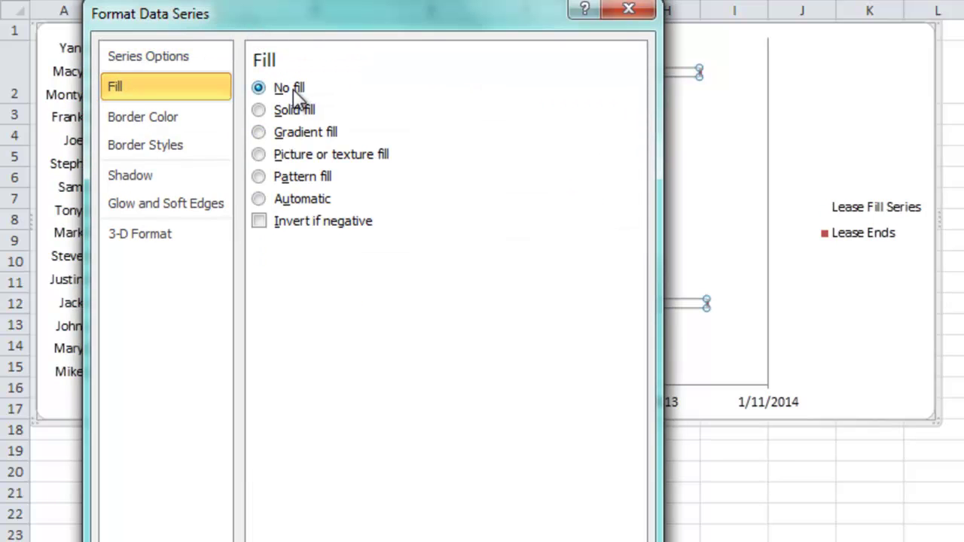
key("Escape")
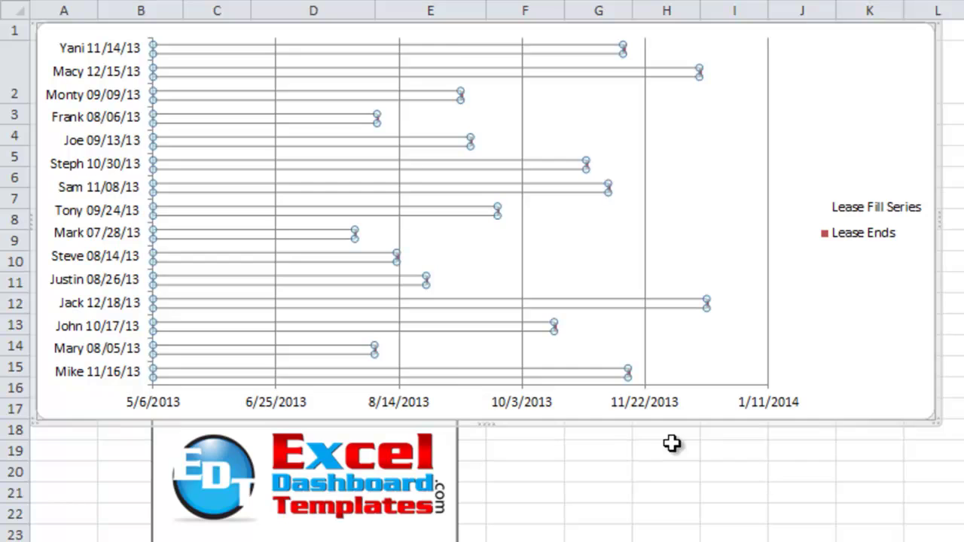
left_click(763, 284)
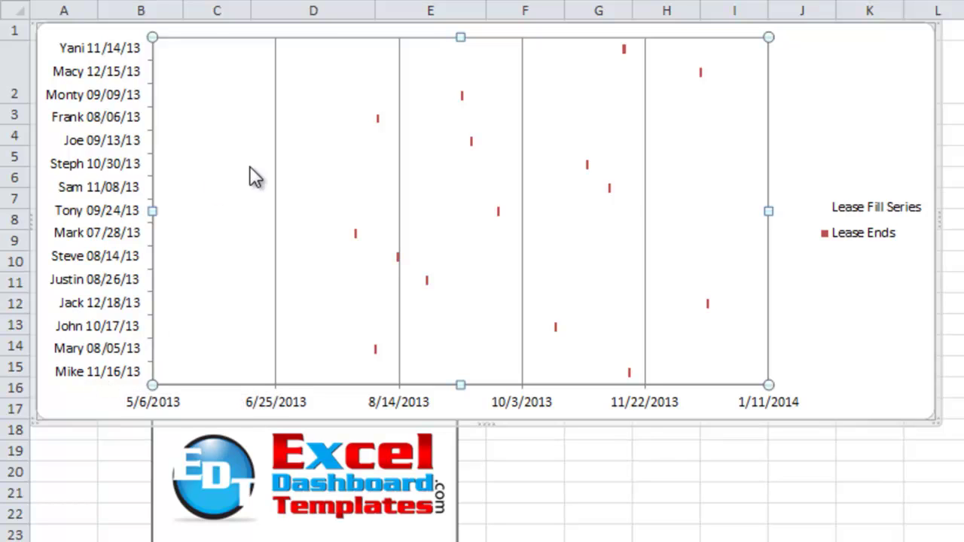
double_click(667, 206)
key("Escape")
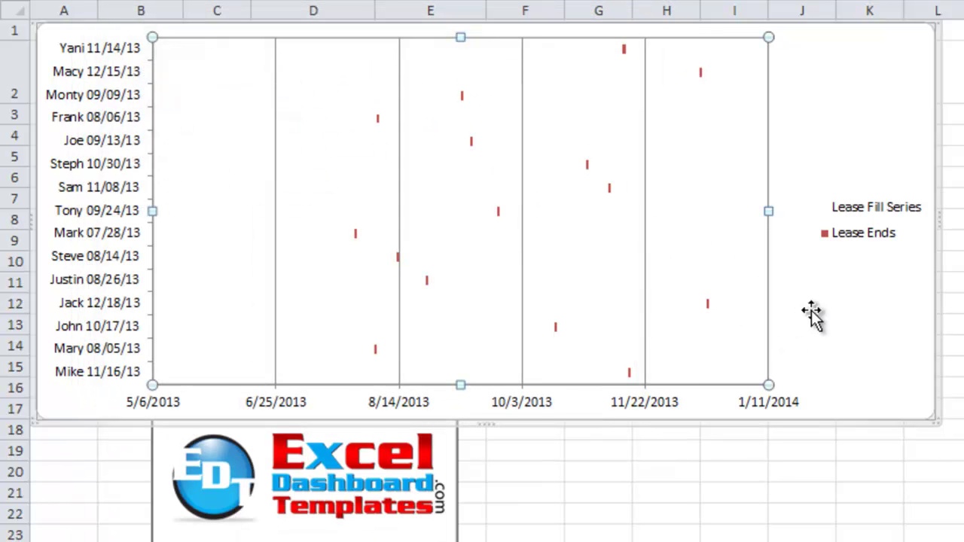
Delete the chart legend and the vertical axis with the tenant and expiration date labels.
left_click(873, 236)
left_click(877, 236)
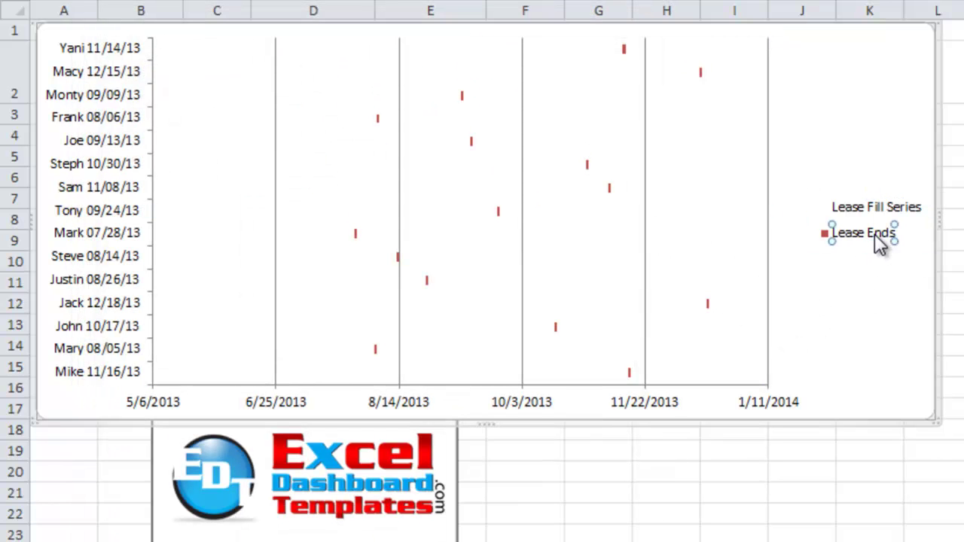
left_click(880, 233)
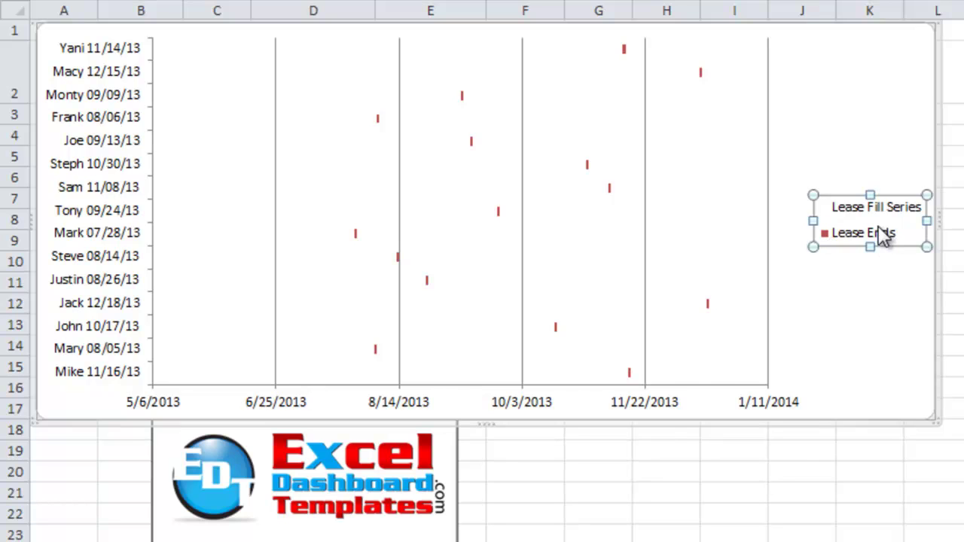
key("Delete")
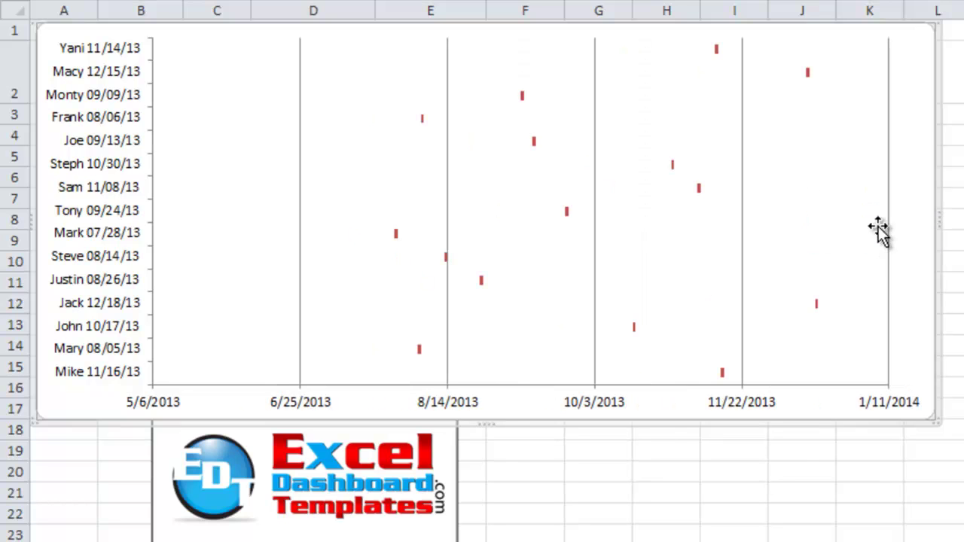
left_click(117, 146)
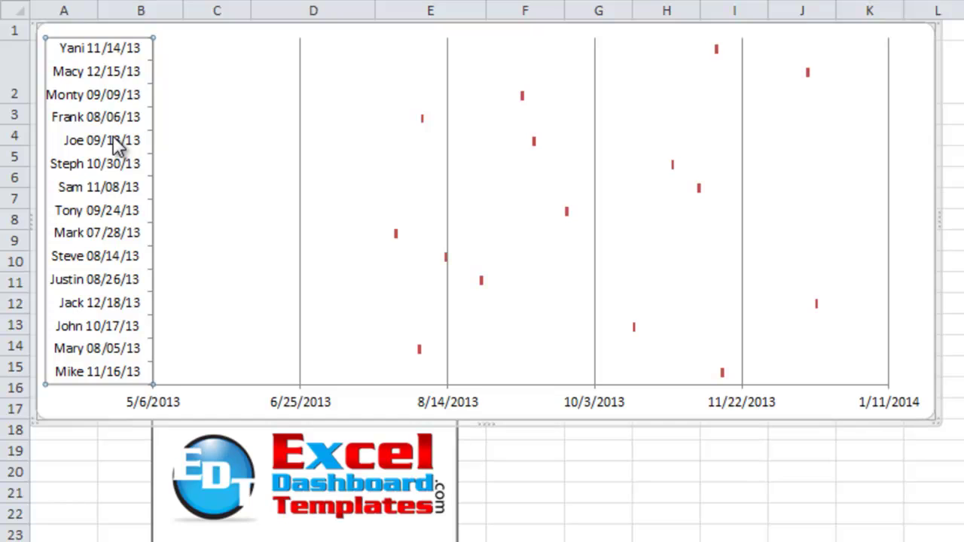
key("Delete")
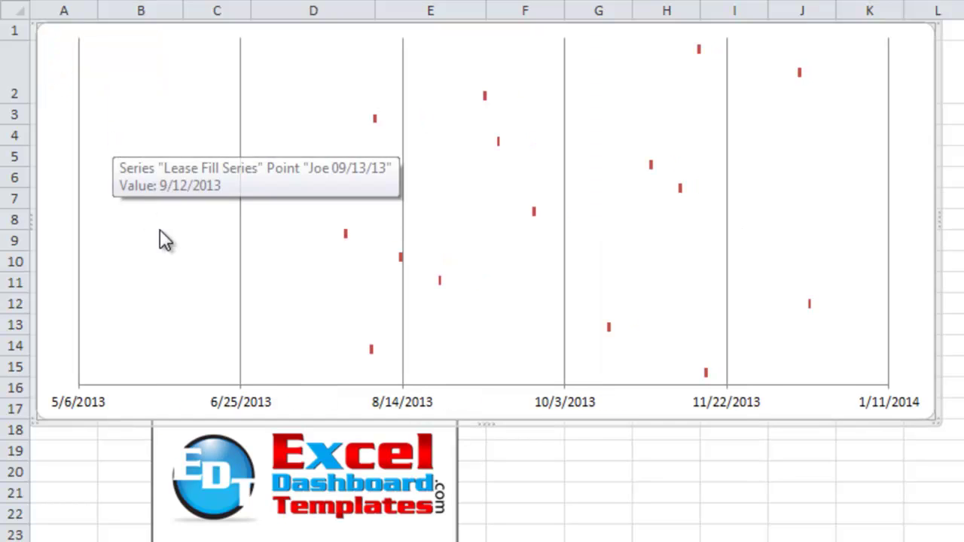
Add data labels to the Lease Ends series and open their full formatting options.
left_click(345, 235)
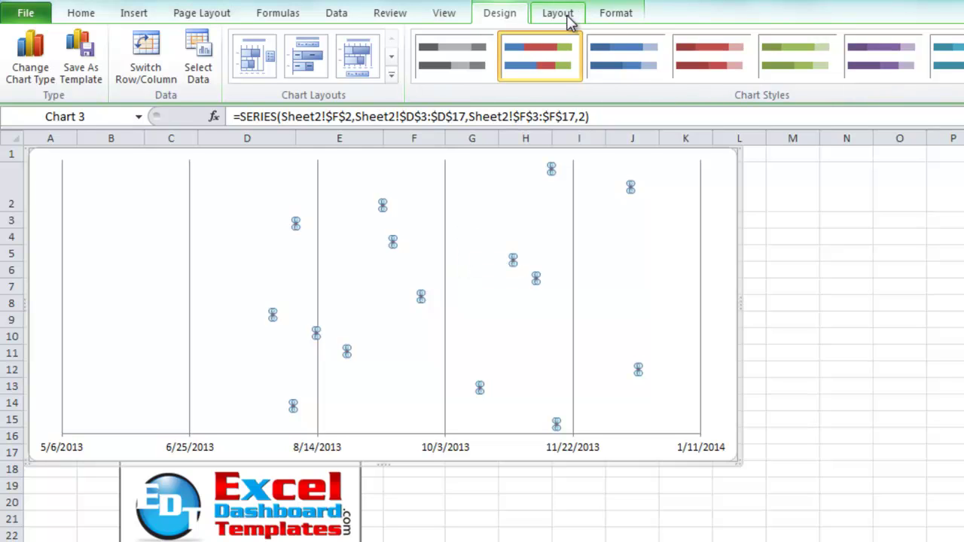
left_click(561, 11)
left_click(400, 75)
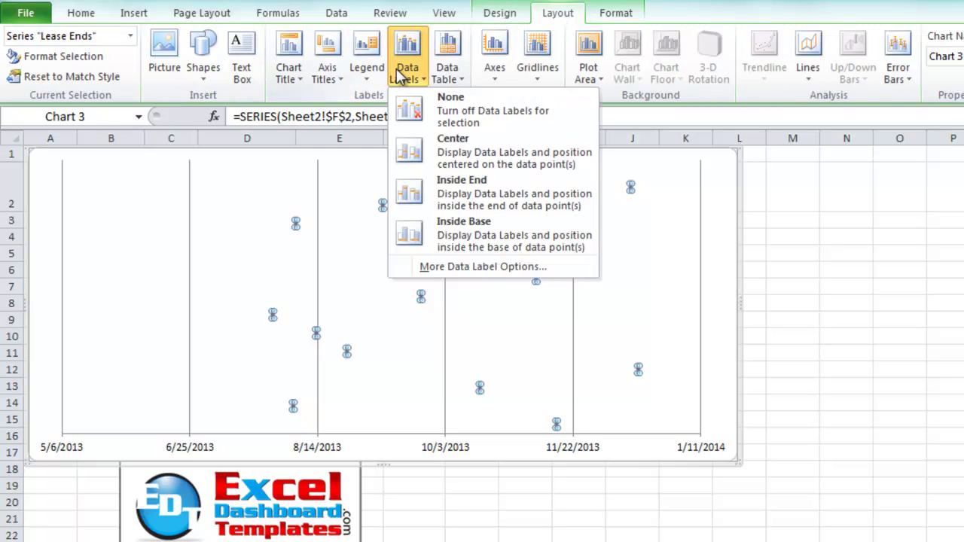
left_click(427, 268)
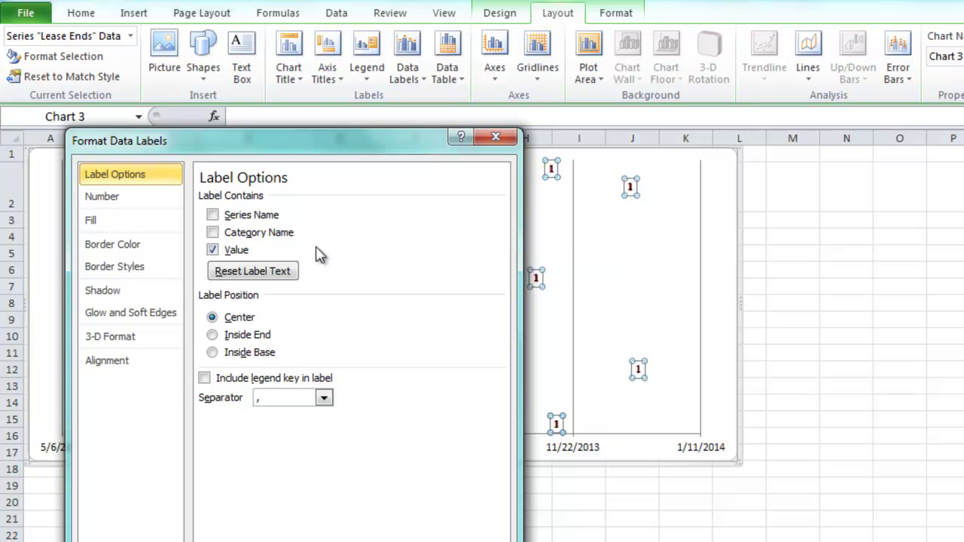
Make the Lease Ends data labels show the Category Name instead of the Value, positioned at Inside End.
left_click(258, 233)
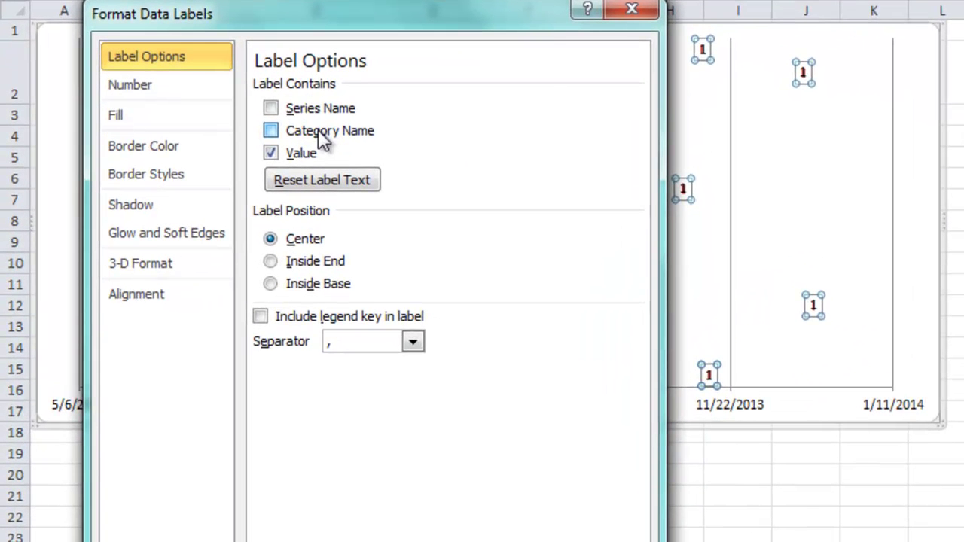
left_click(258, 233)
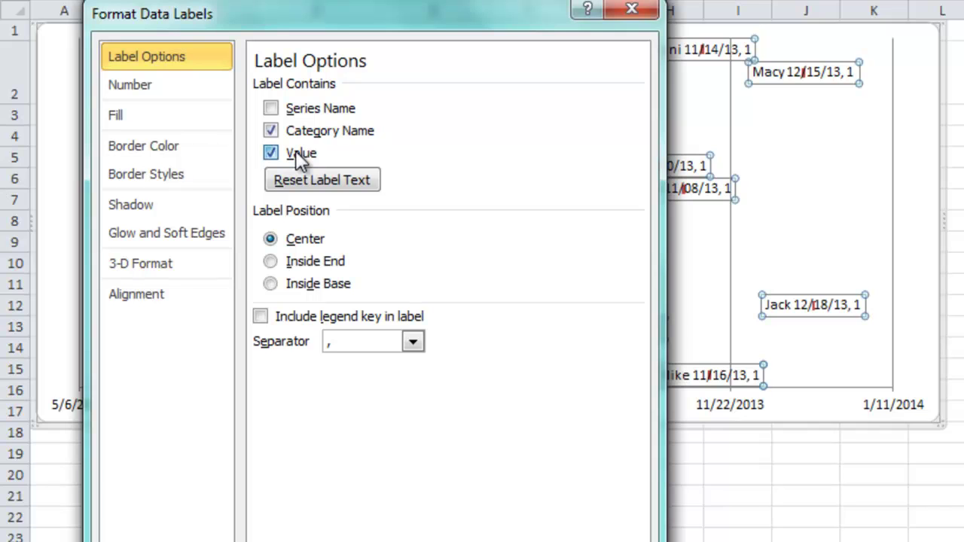
left_click(296, 152)
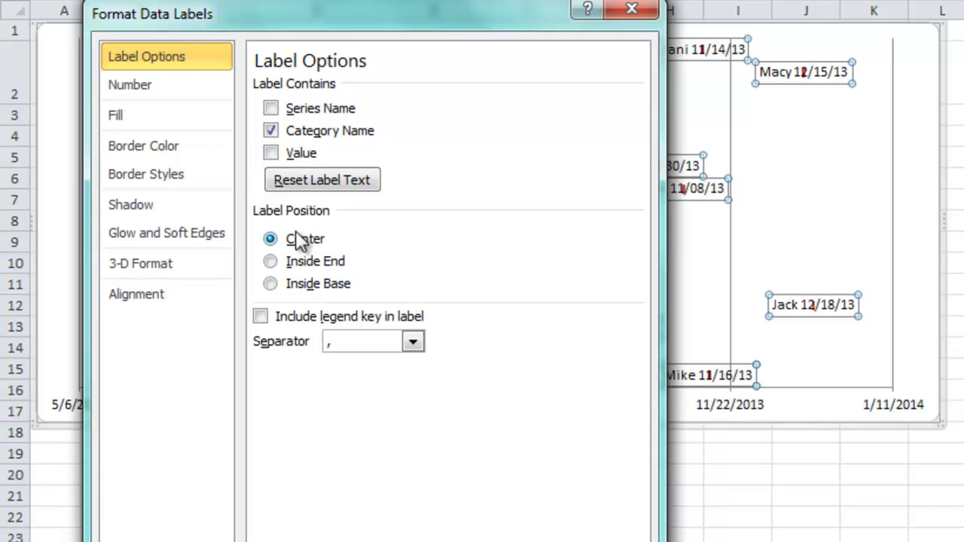
left_click(312, 278)
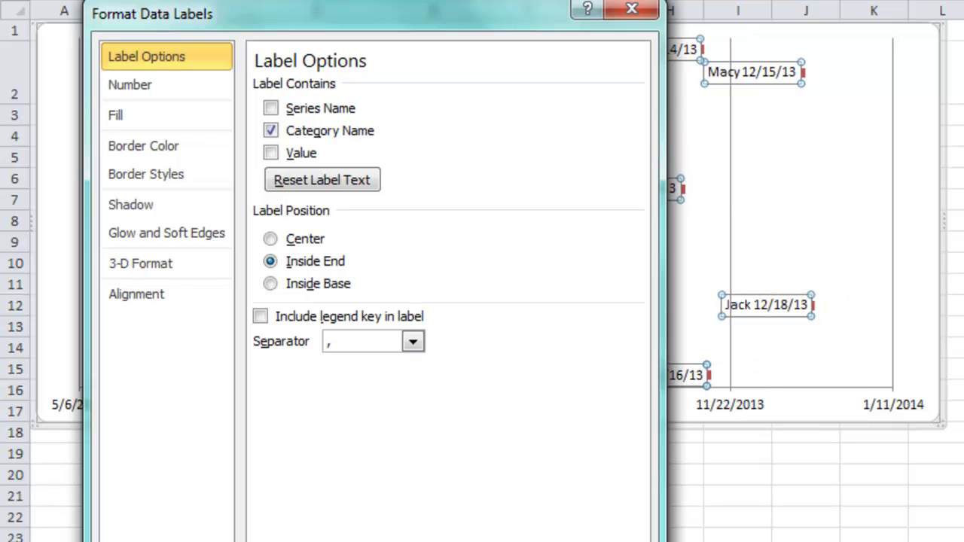
key("Escape")
left_click(800, 497)
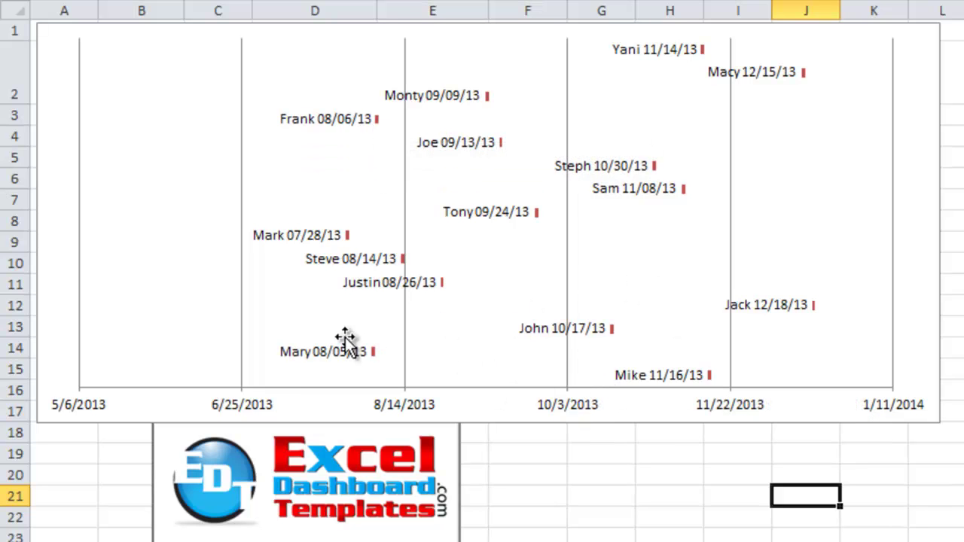
Fix the horizontal date axis's major unit at 14.
left_click(247, 410)
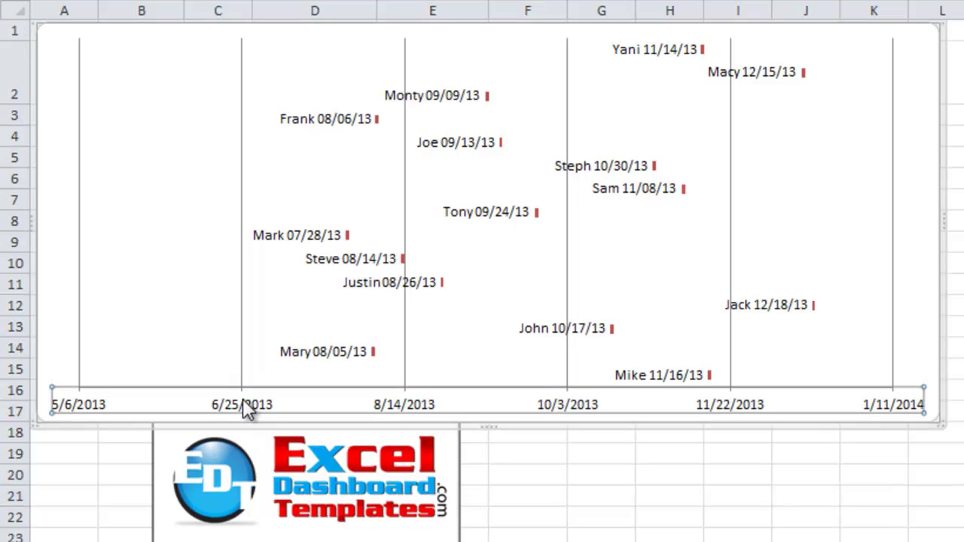
right_click(242, 399)
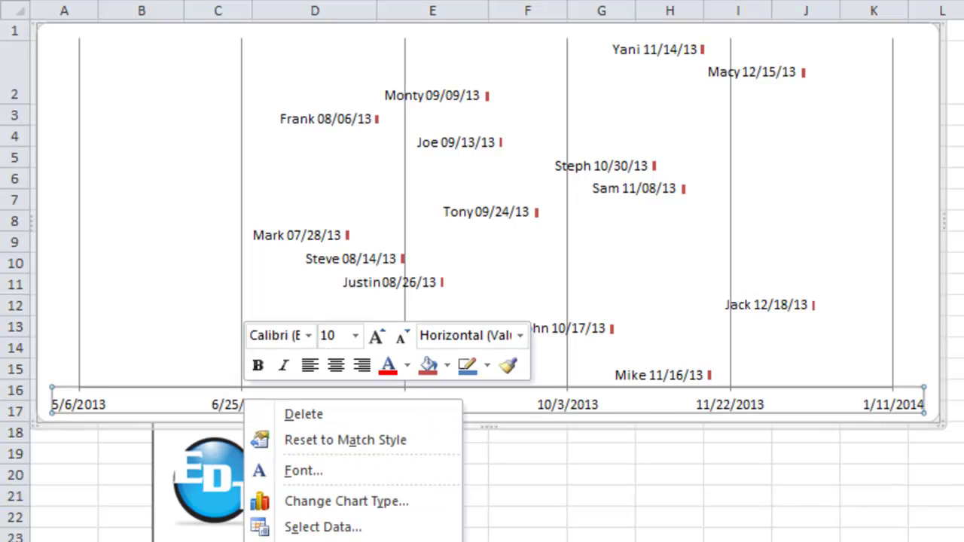
left_click(331, 539)
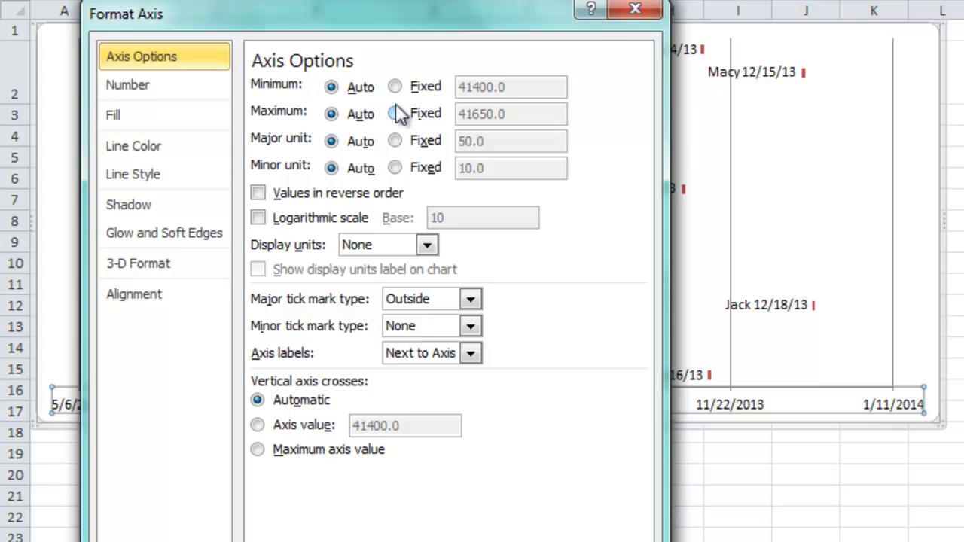
left_click(394, 141)
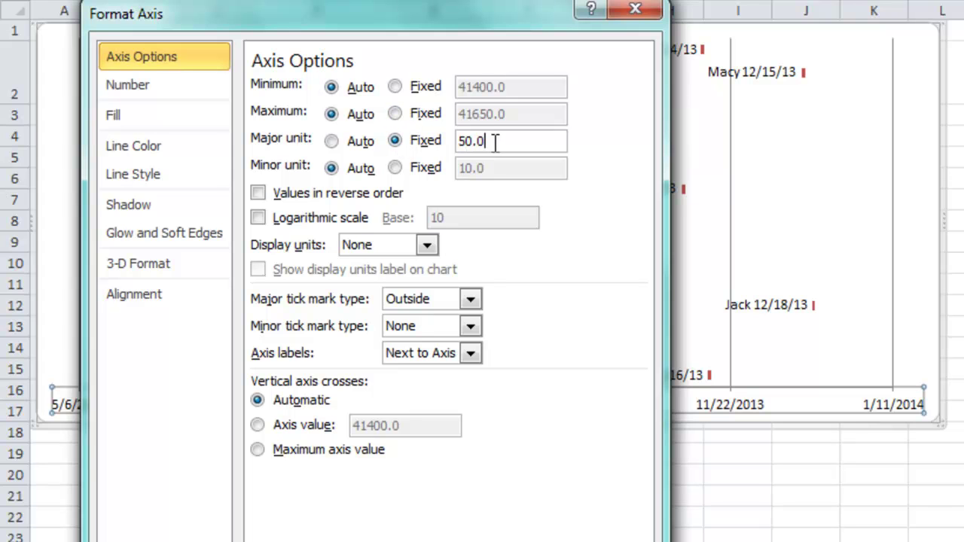
left_click_drag(484, 141, 432, 143)
type("14")
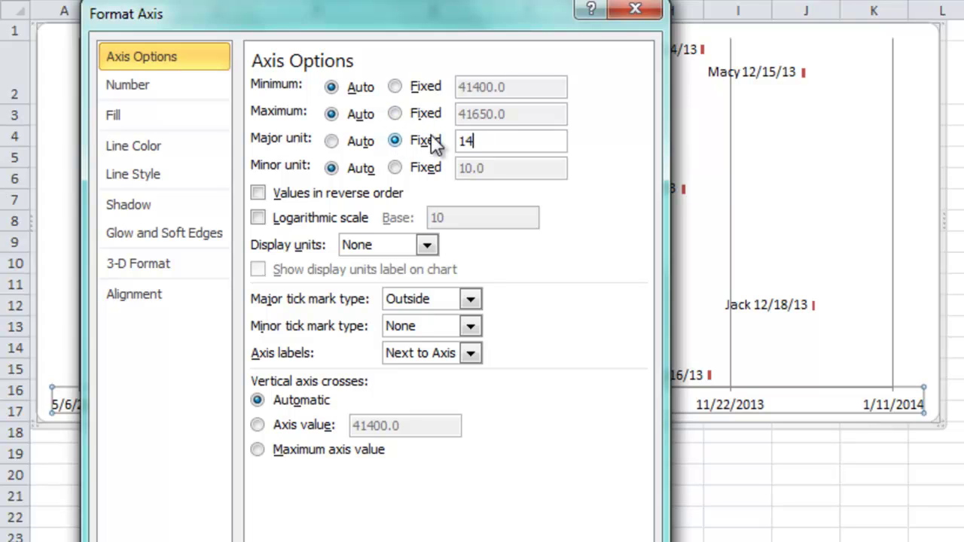
Switch the date axis's maximum and minimum to Fixed, keeping 41650 as maximum and entering 41369 as minimum.
left_click(413, 115)
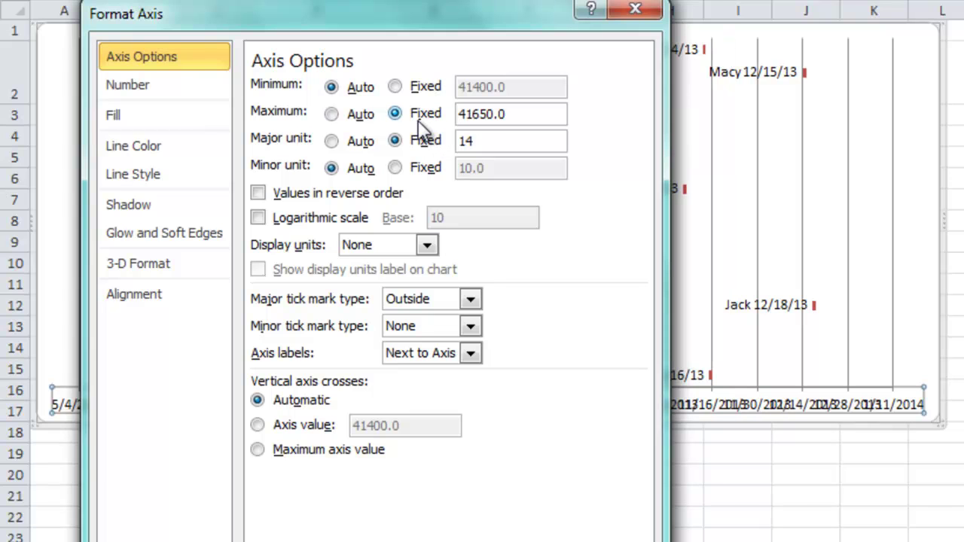
left_click(421, 87)
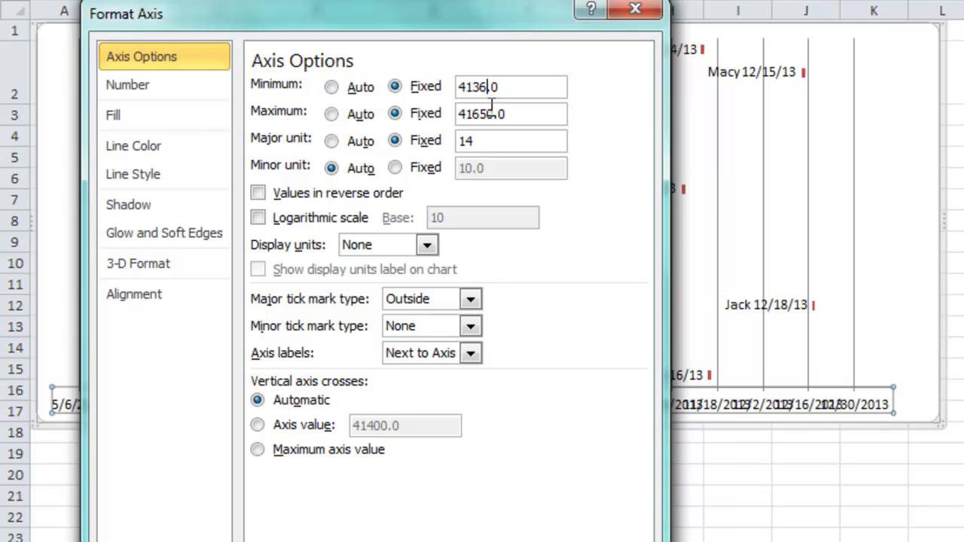
key("Tab")
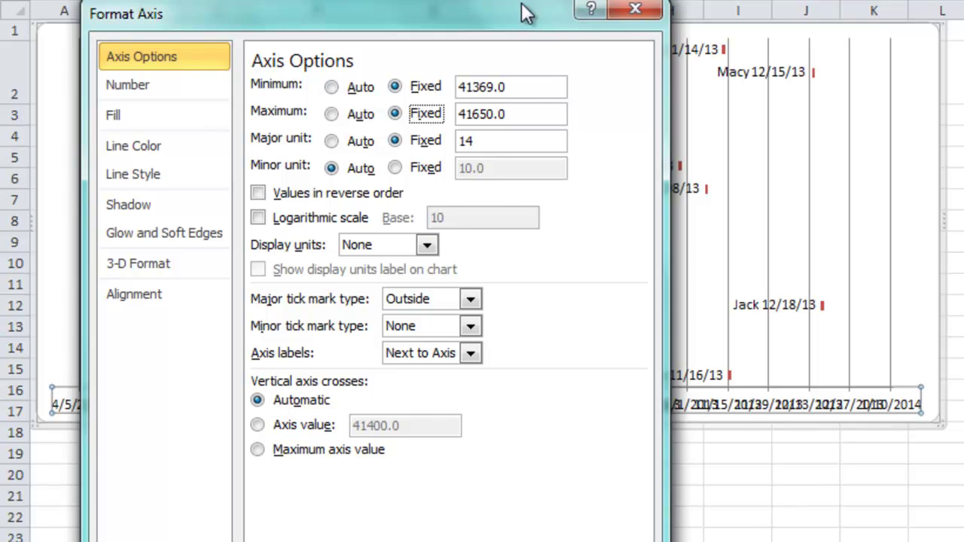
left_click_drag(481, 24, 559, 19)
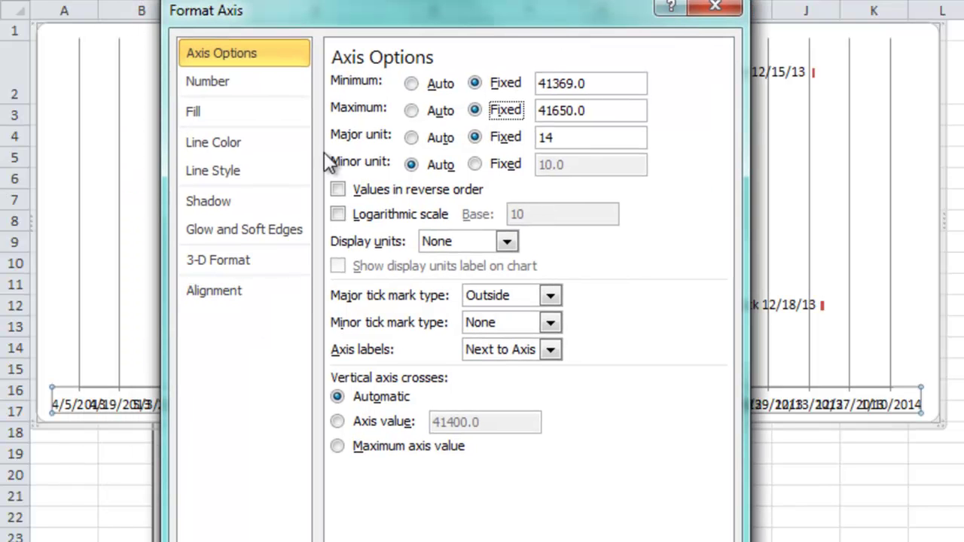
Raise the date axis's fixed minimum to 41469 and refine it to 41470.
left_click(558, 81)
key("BackSpace")
type("4")
key("Tab")
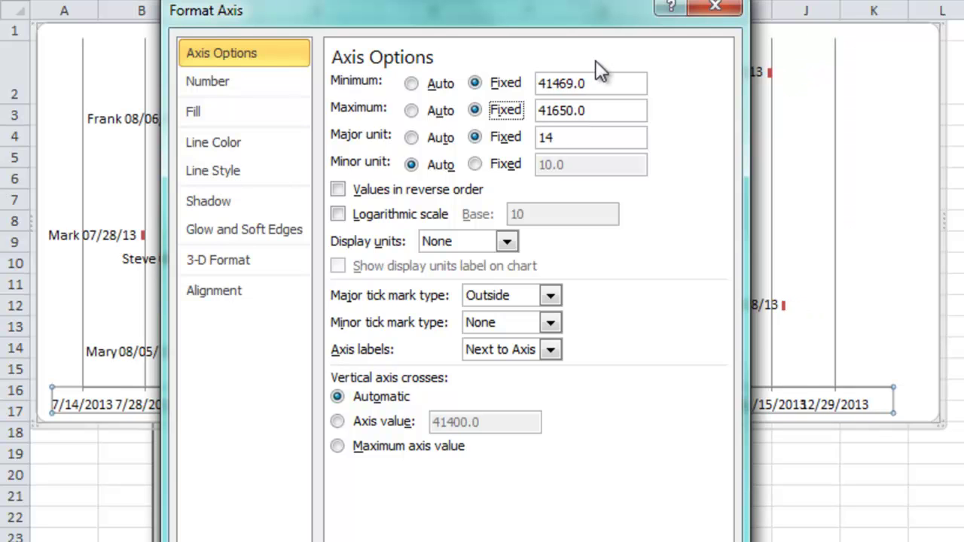
left_click(569, 84)
key("BackSpace")
key("BackSpace")
type("70")
key("Tab")
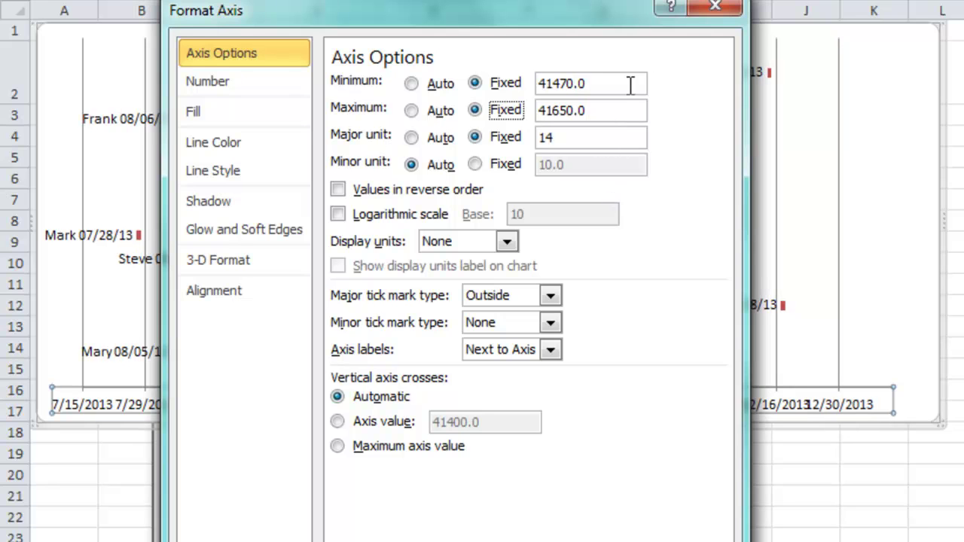
Set the date axis's fixed maximum to 41640 and finish formatting the axis.
left_click(576, 110)
key("BackSpace")
key("BackSpace")
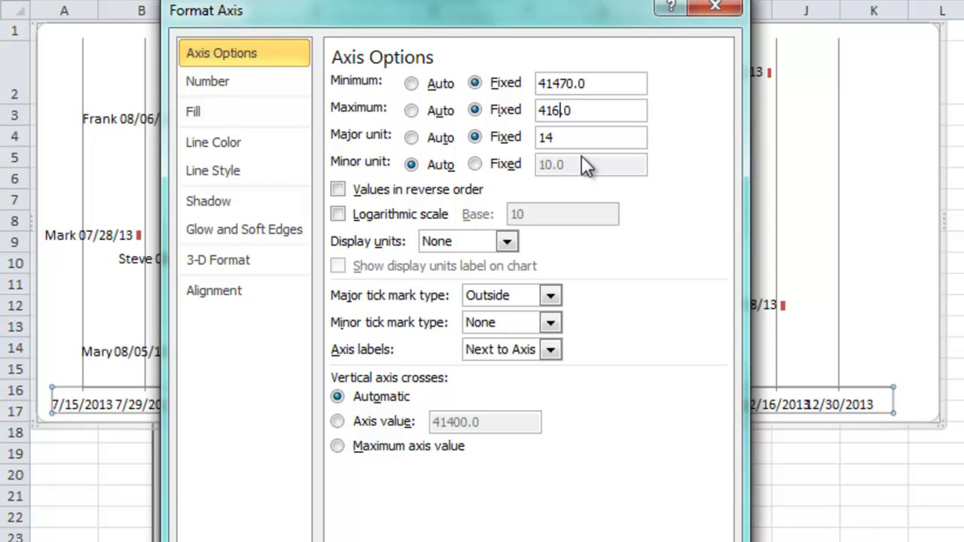
type("40")
key("Tab")
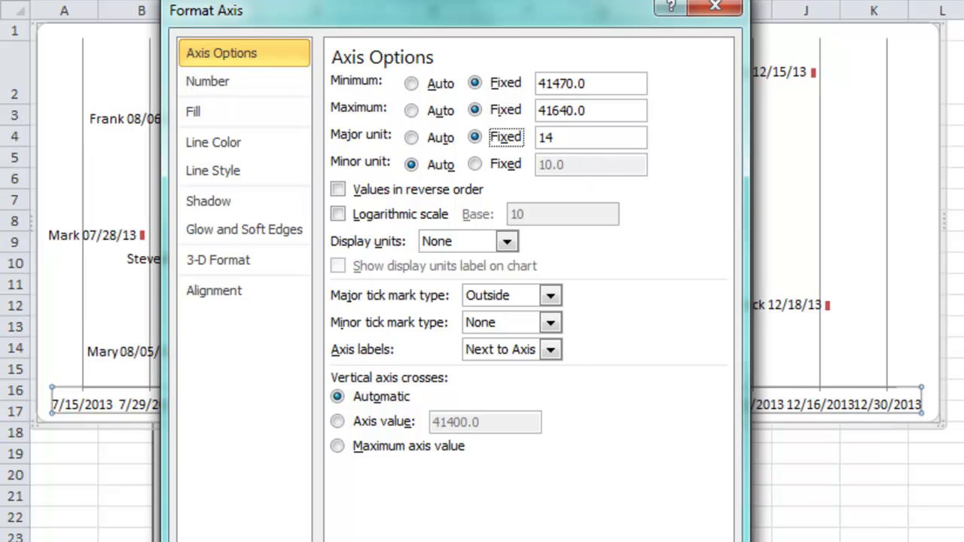
left_click(717, 535)
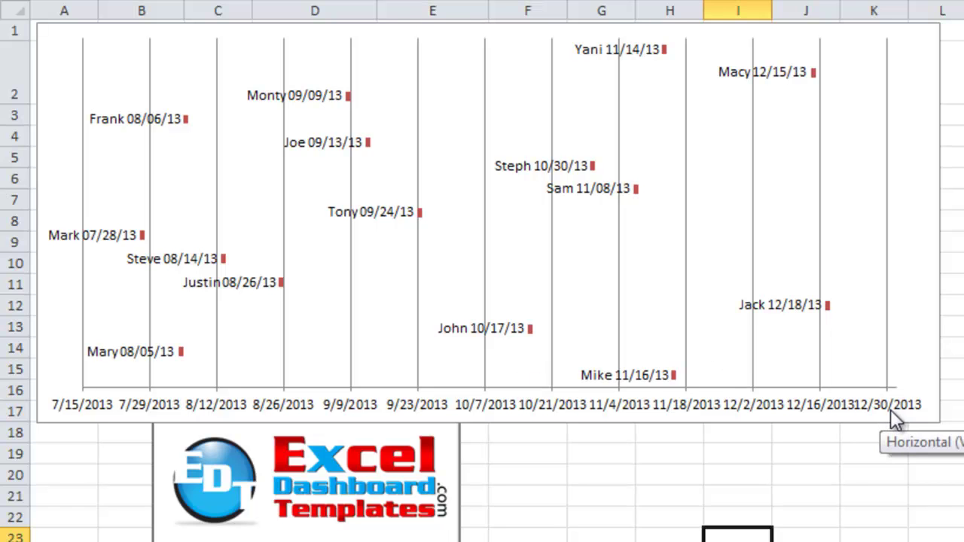
Change the horizontal date axis's number format to the short 3/14 date type, showing only month and day.
right_click(366, 398)
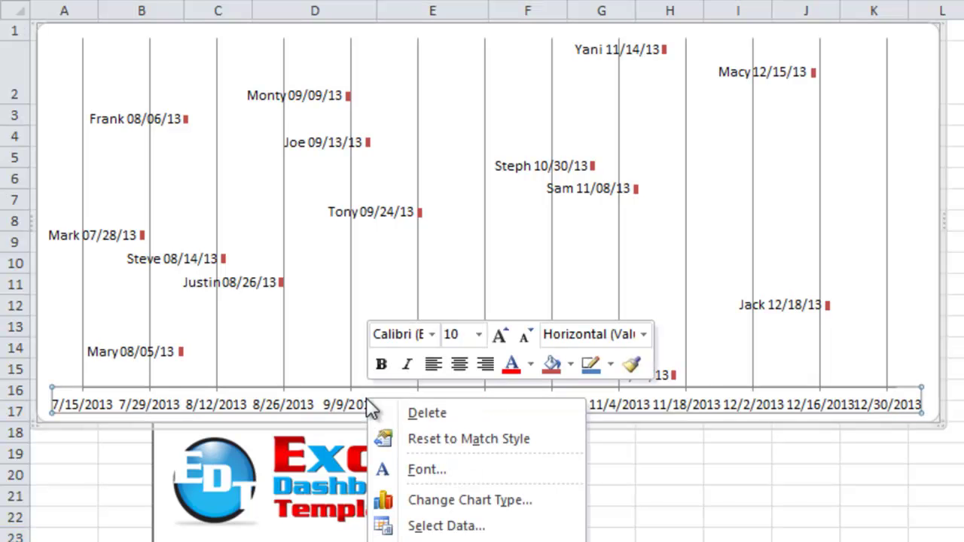
left_click(437, 538)
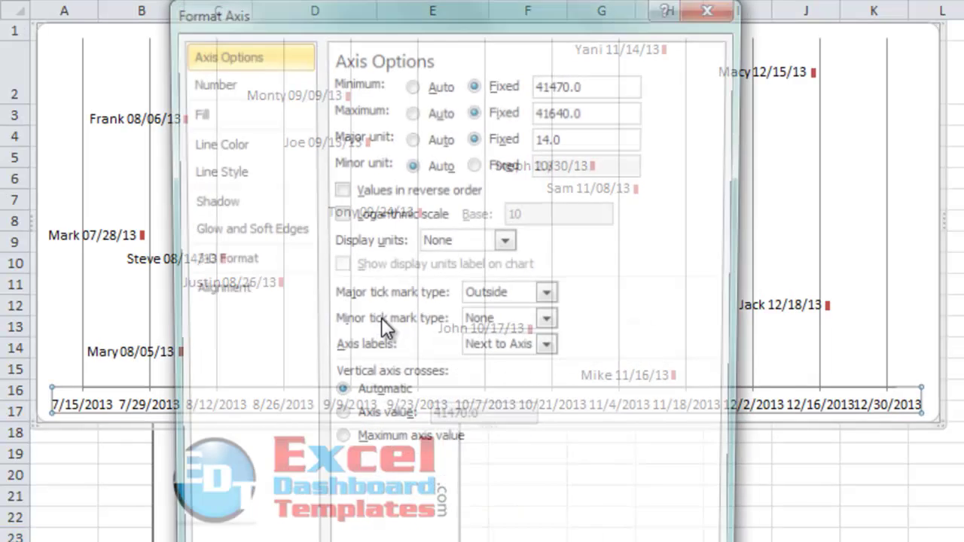
left_click(245, 88)
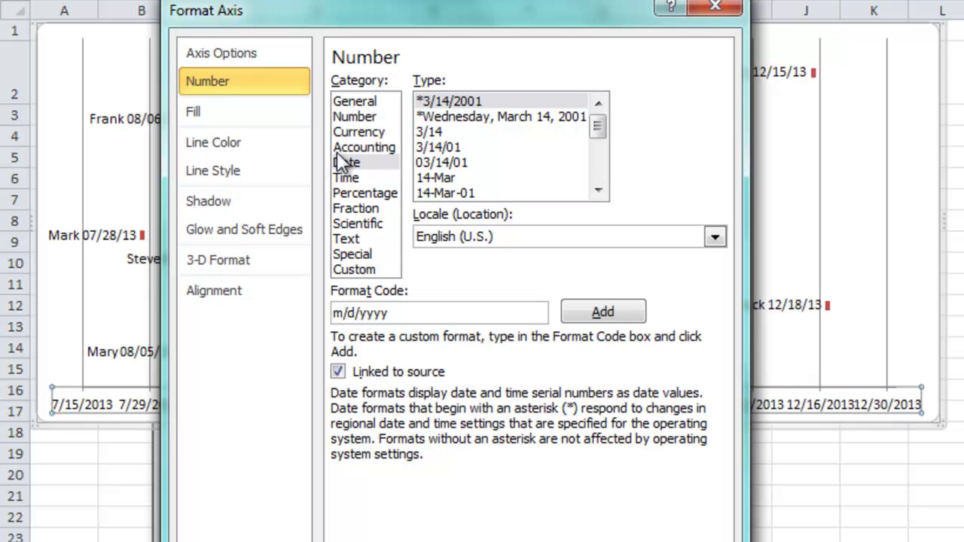
left_click(424, 133)
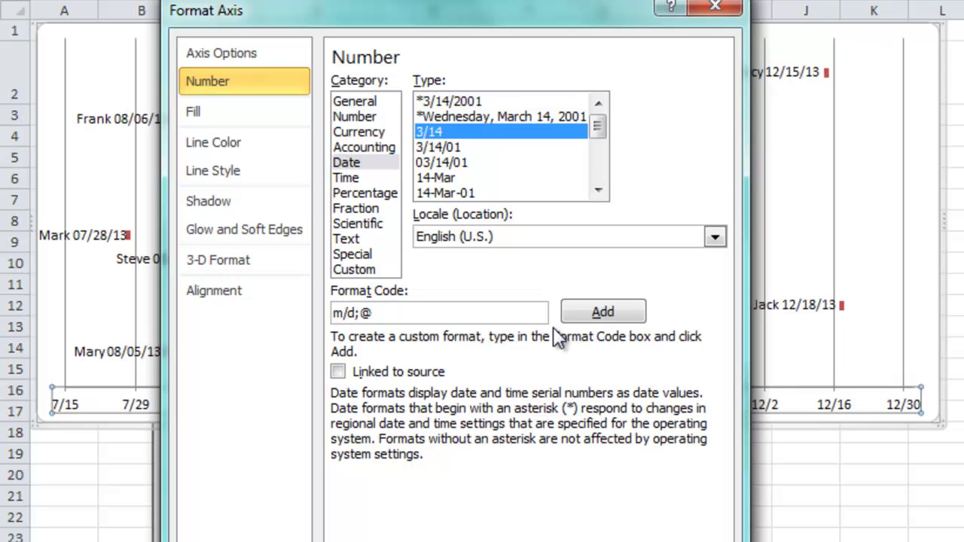
key("Escape")
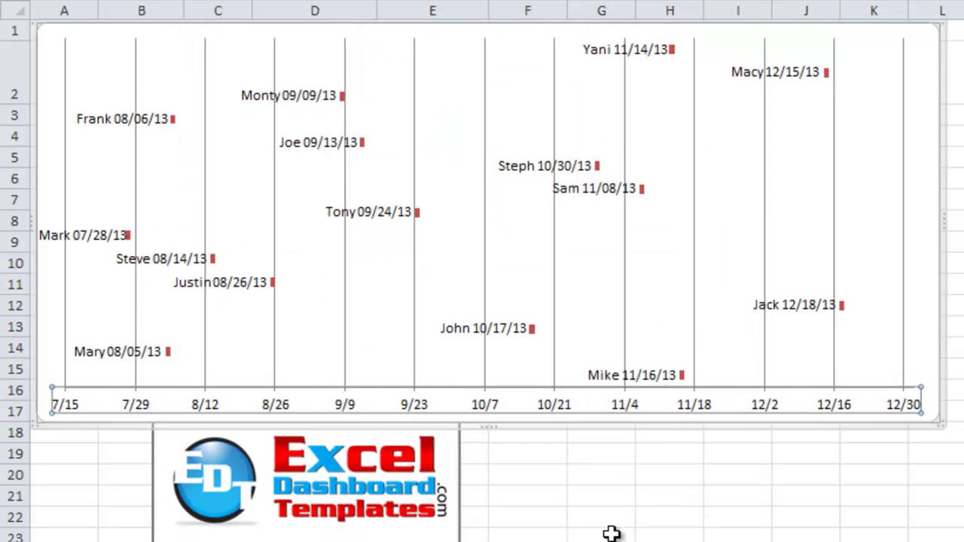
left_click(549, 454)
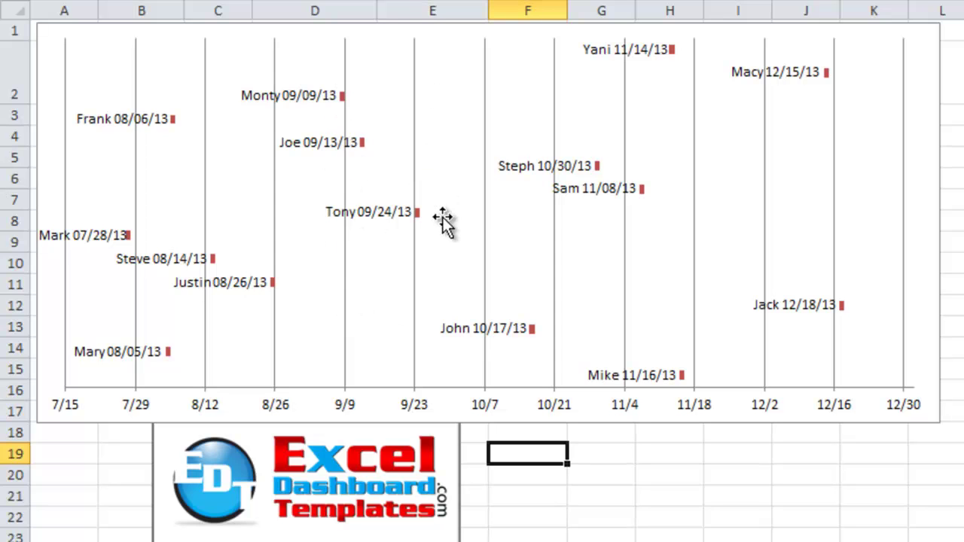
Change the dash type of the chart's vertical major gridlines from solid to the evenly dashed line.
left_click(351, 190)
left_click(346, 246)
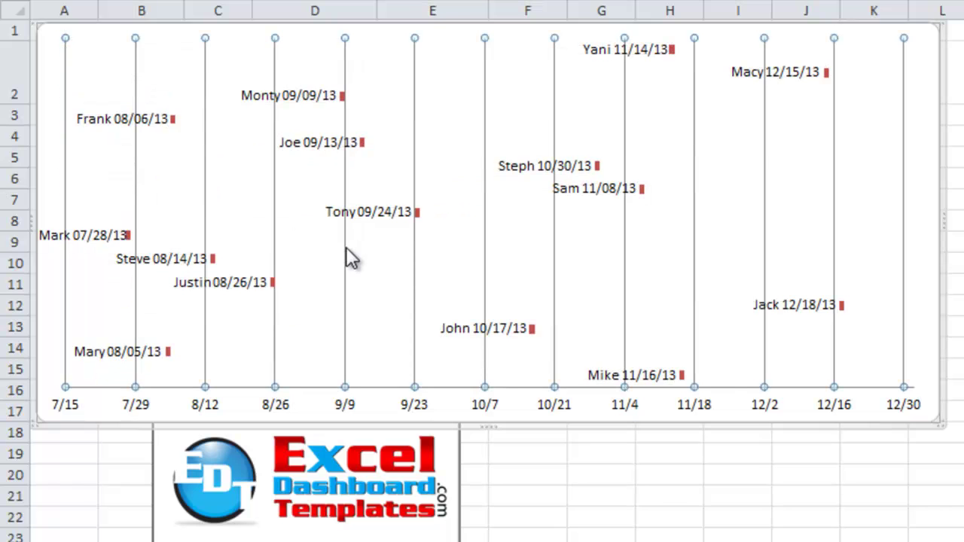
double_click(346, 247)
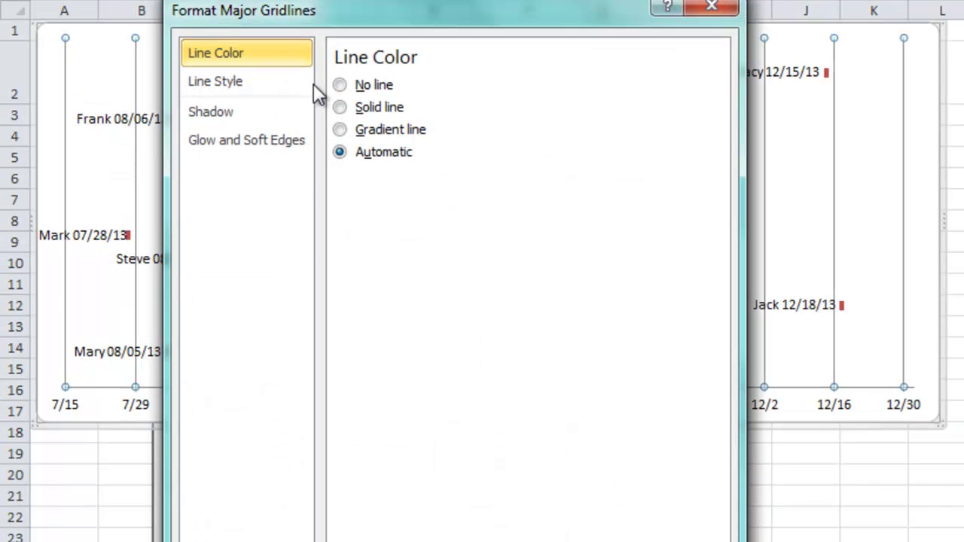
left_click(253, 79)
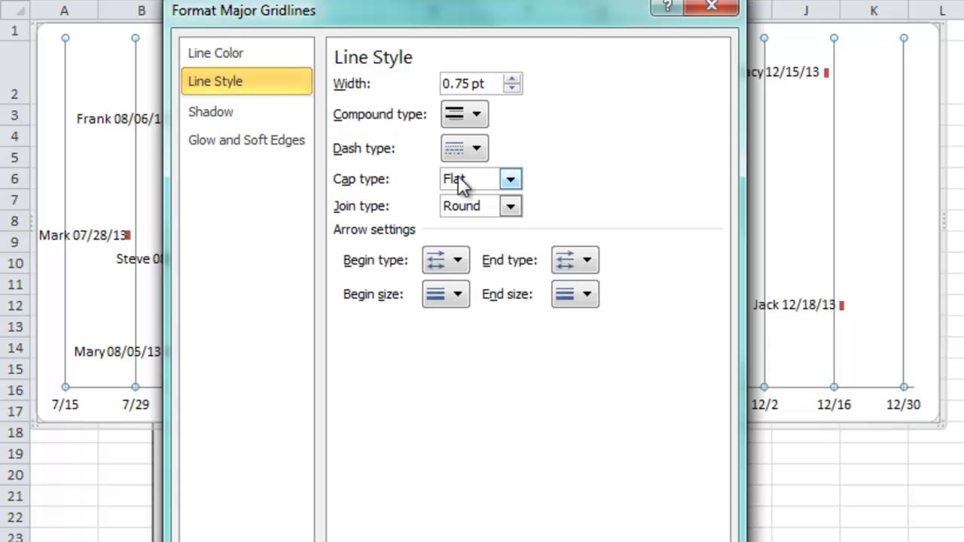
left_click(468, 150)
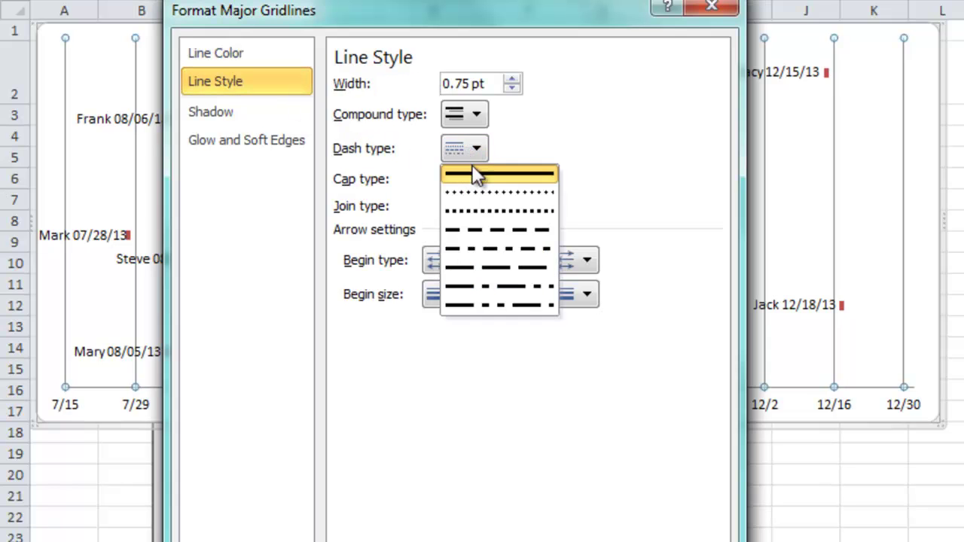
left_click(478, 233)
key("Escape")
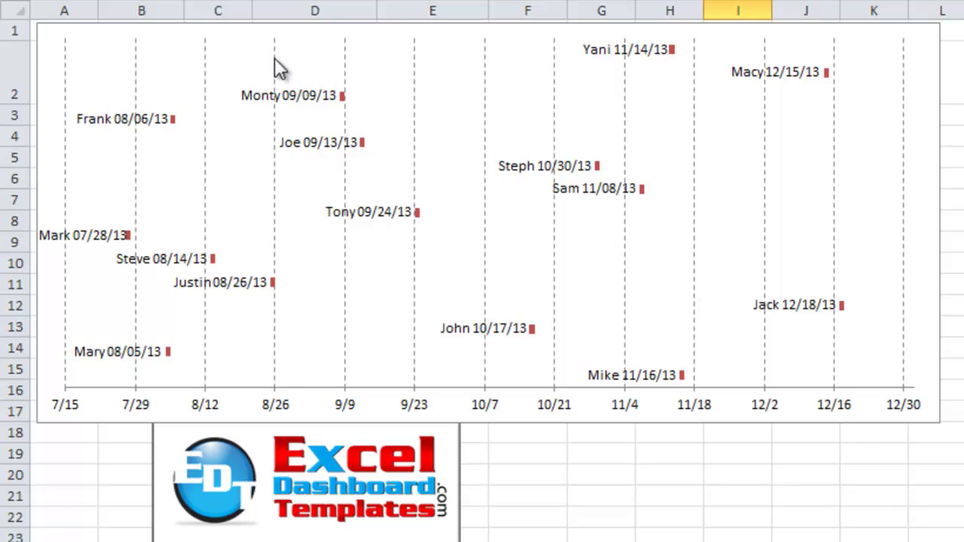
mouse_move(195, 59)
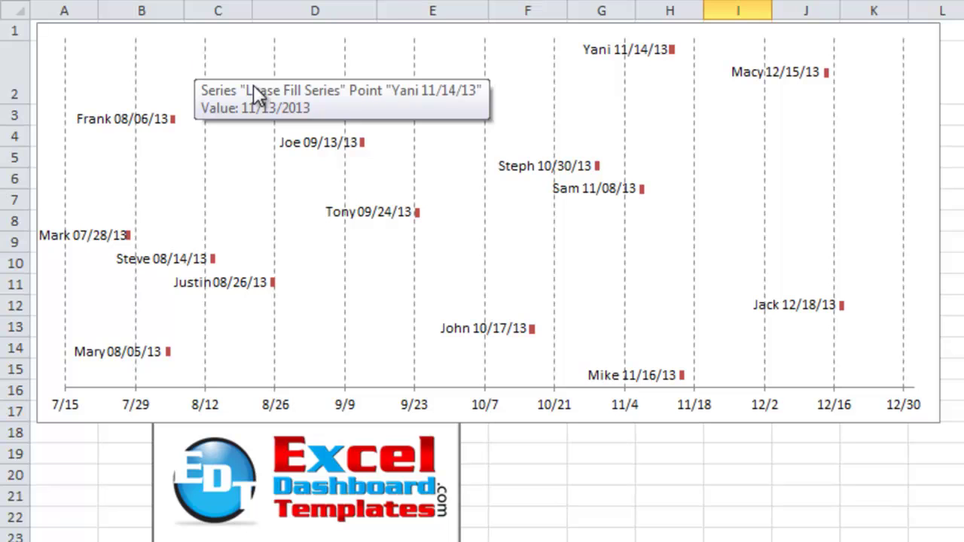